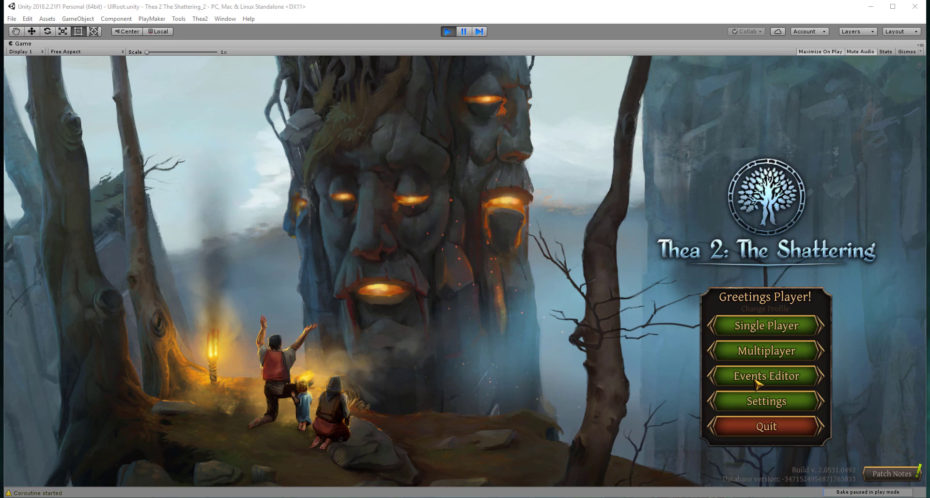
# Step: Open the Events Editor and create a new module named XDEBUG Tutorial Videos
pyautogui.click(755, 381)
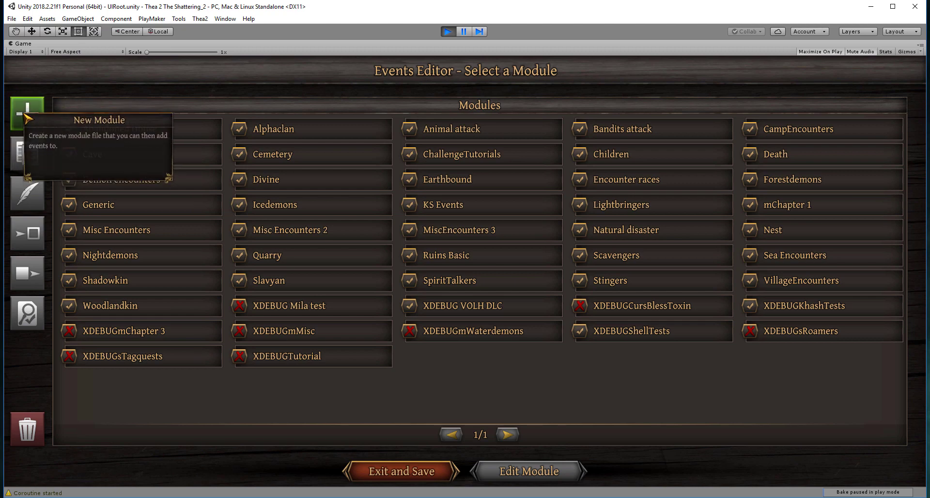
pyautogui.click(27, 118)
pyautogui.click(499, 299)
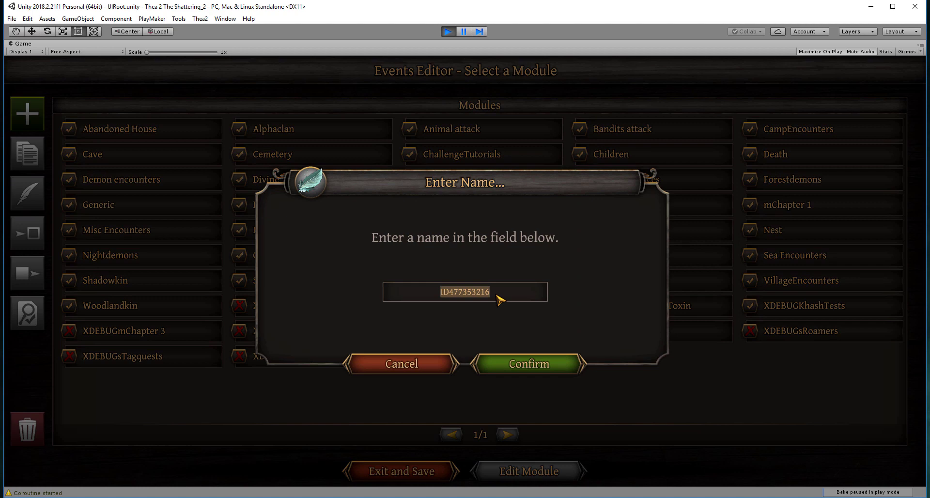
pyautogui.write('xBU')
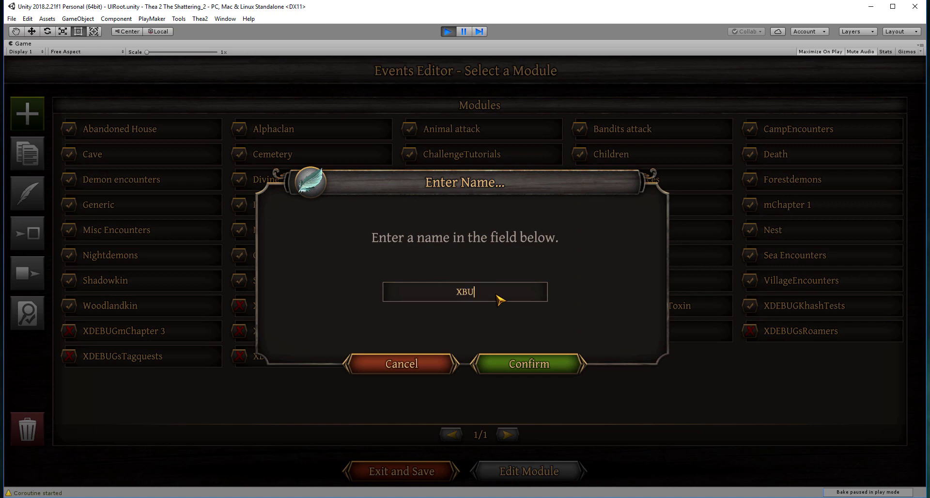
pyautogui.press('BackSpace')
pyautogui.press('BackSpace')
pyautogui.write('DEBUG Tutorial Videos')
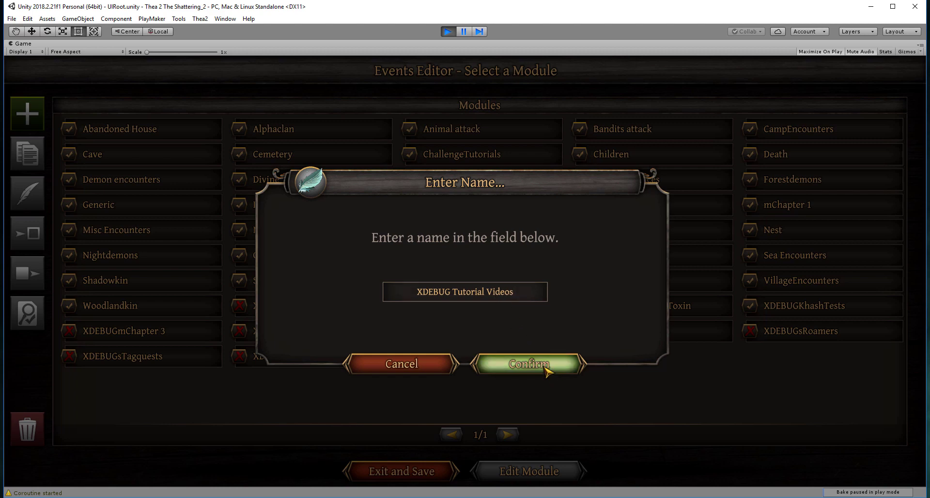
pyautogui.click(529, 364)
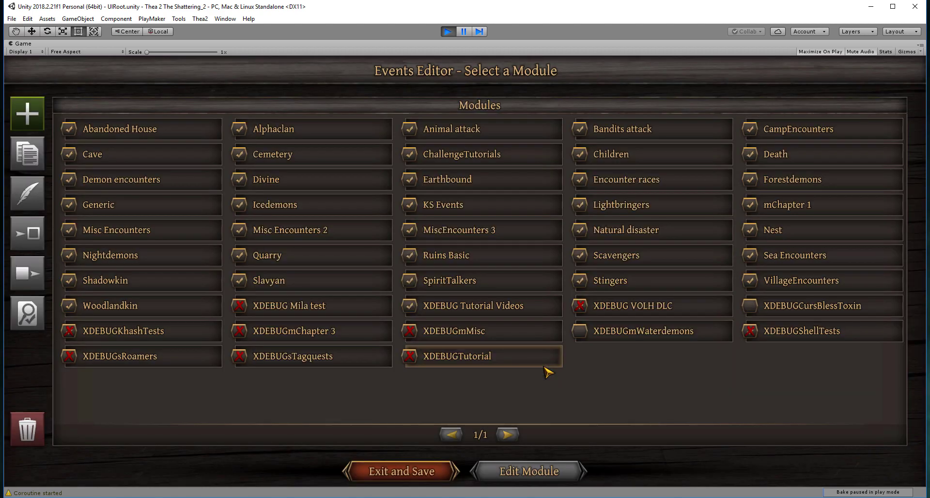
# Step: Open the XDEBUG Tutorial Videos module for editing and create a new event named Magical rain
pyautogui.click(478, 313)
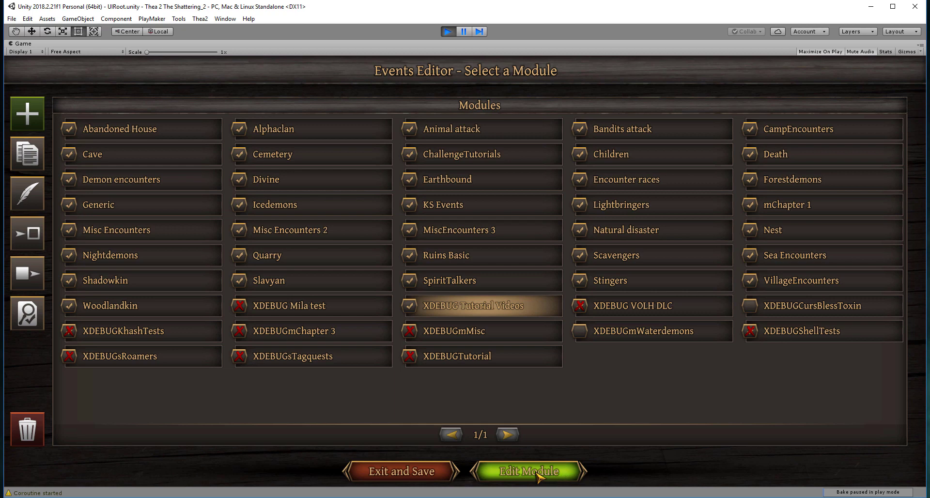
pyautogui.click(538, 477)
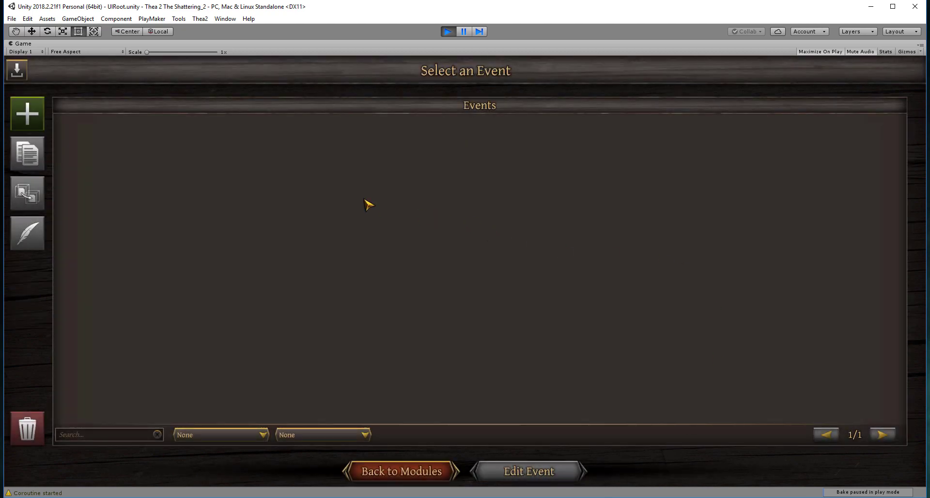
pyautogui.click(28, 114)
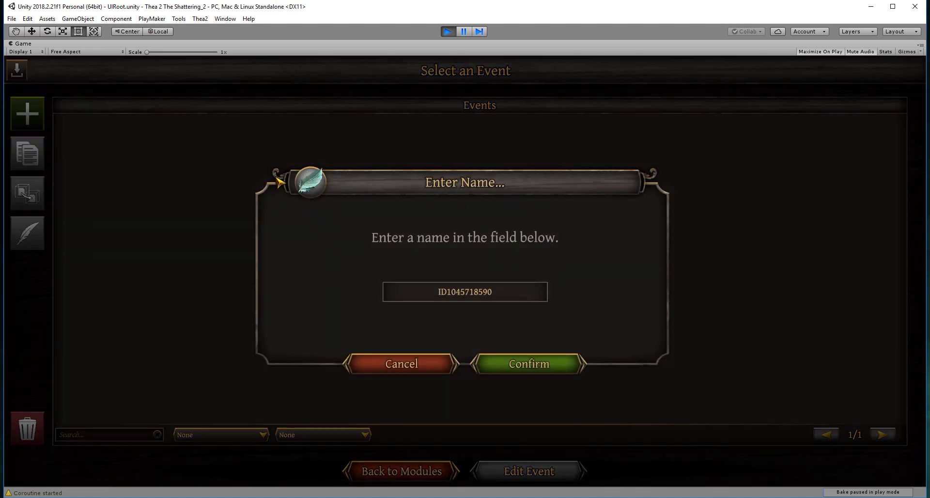
pyautogui.click(510, 297)
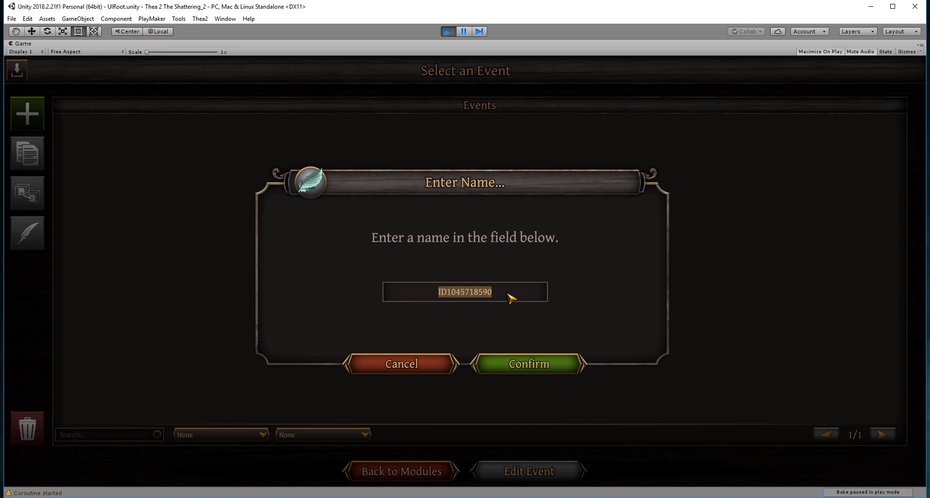
pyautogui.write('MAgical ')
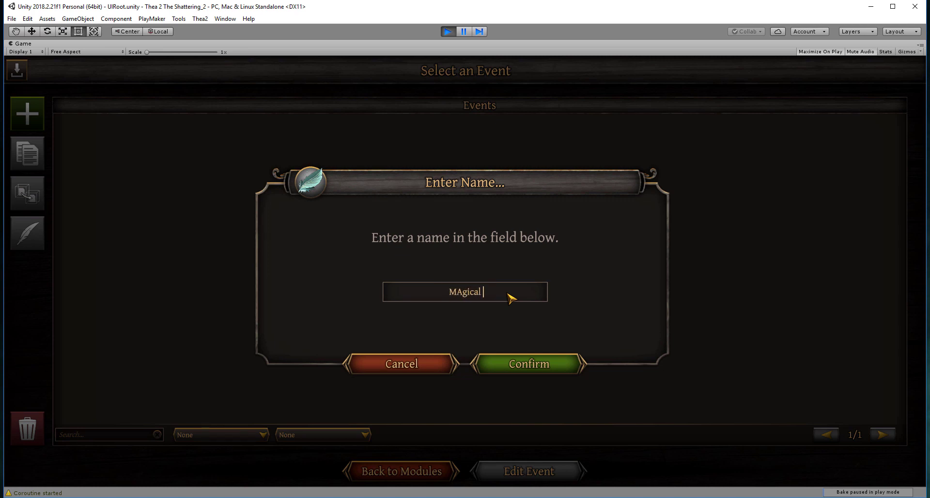
pyautogui.write('rain')
pyautogui.click(454, 292)
pyautogui.press('BackSpace')
pyautogui.write('a')
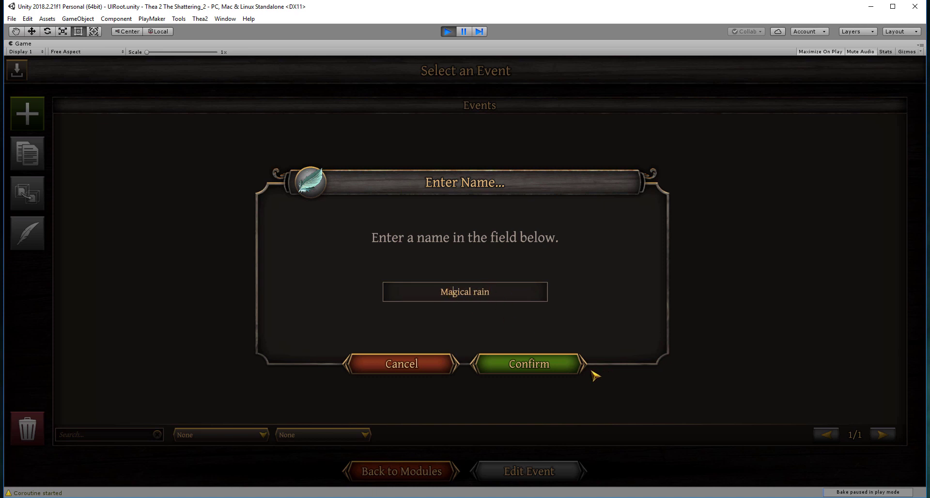
pyautogui.click(557, 376)
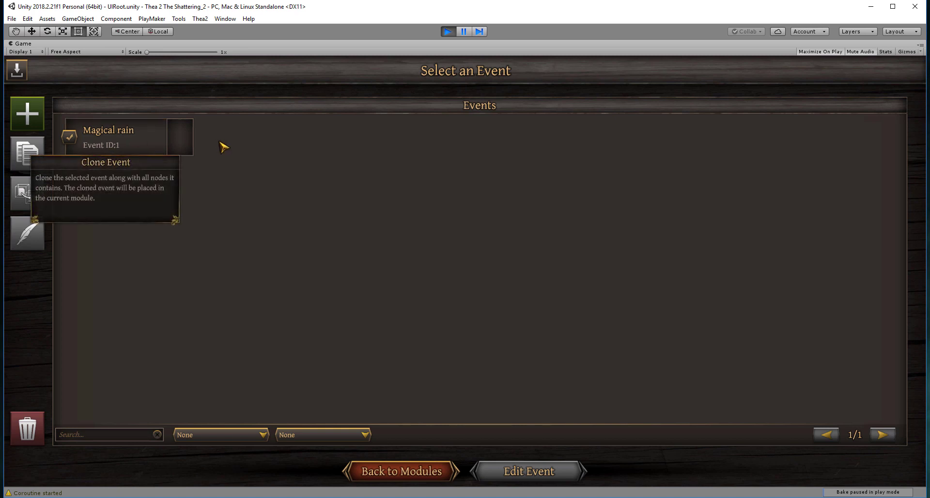
# Step: Open the Magical rain event for editing and enable the Interrupt, Expedition and Village event types on its start node
pyautogui.click(179, 146)
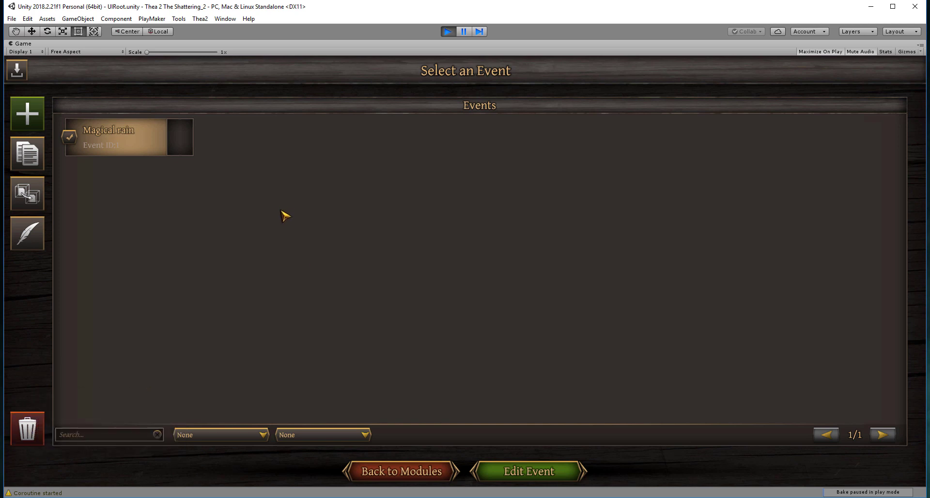
pyautogui.click(525, 472)
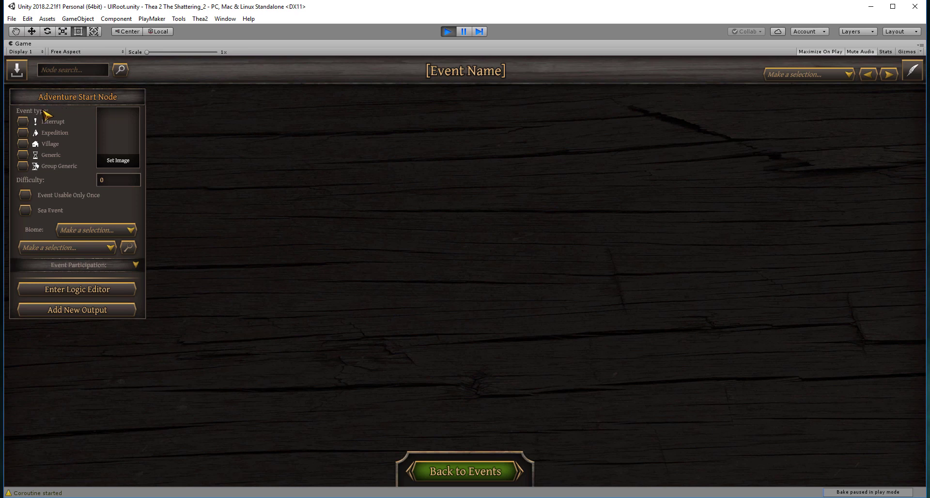
pyautogui.click(49, 122)
pyautogui.click(62, 133)
pyautogui.click(56, 143)
pyautogui.click(53, 154)
pyautogui.click(61, 166)
pyautogui.click(22, 134)
# Step: Set the start node's difficulty to 1 and select Event008 as its image
pyautogui.click(110, 184)
pyautogui.write('1')
pyautogui.click(113, 128)
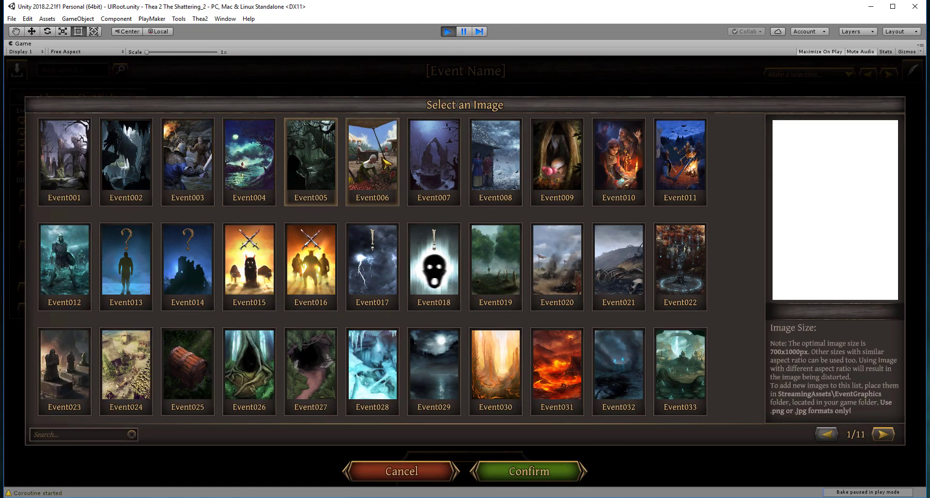
pyautogui.click(504, 165)
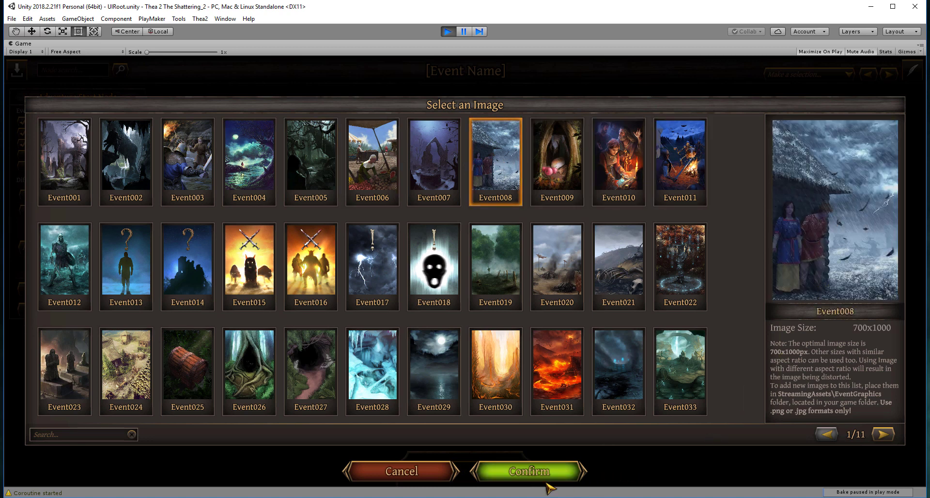
# Step: Look through the further pages of available event images up to page 10
pyautogui.click(891, 438)
pyautogui.click(893, 438)
pyautogui.click(893, 438)
pyautogui.click(892, 438)
pyautogui.click(892, 437)
pyautogui.click(892, 438)
pyautogui.click(893, 438)
pyautogui.click(893, 437)
pyautogui.click(892, 438)
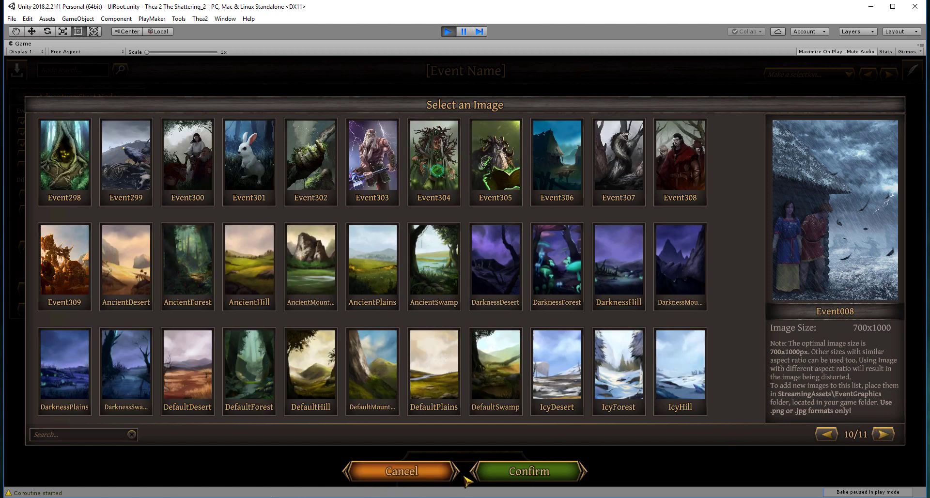
# Step: Confirm the selected start node image and mark the event as usable only once
pyautogui.click(530, 470)
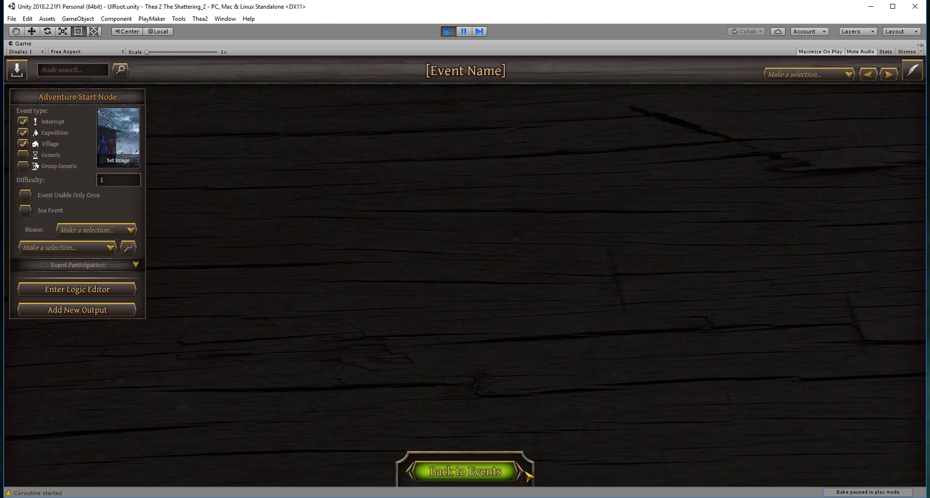
pyautogui.click(26, 196)
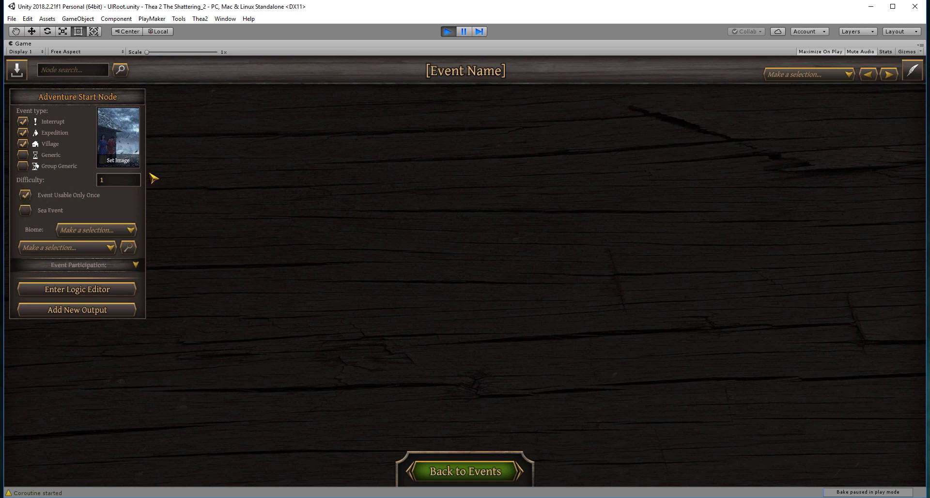
pyautogui.click(39, 248)
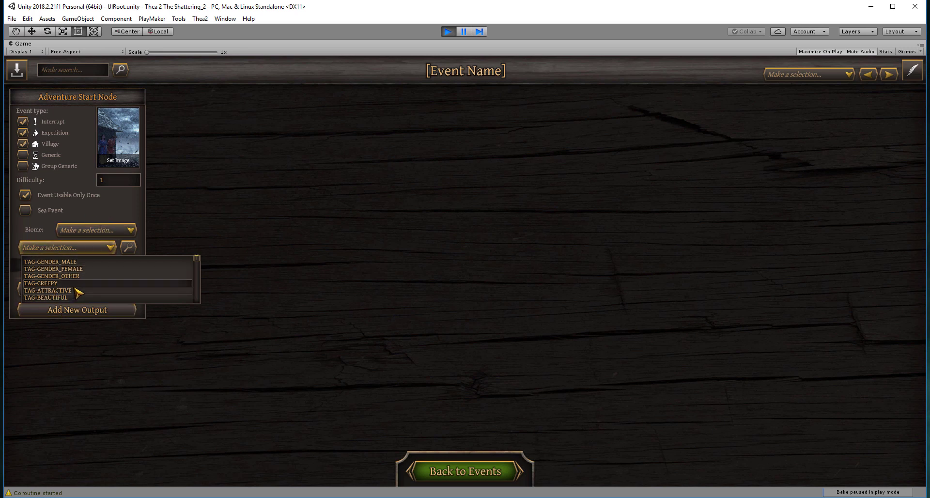
pyautogui.click(114, 208)
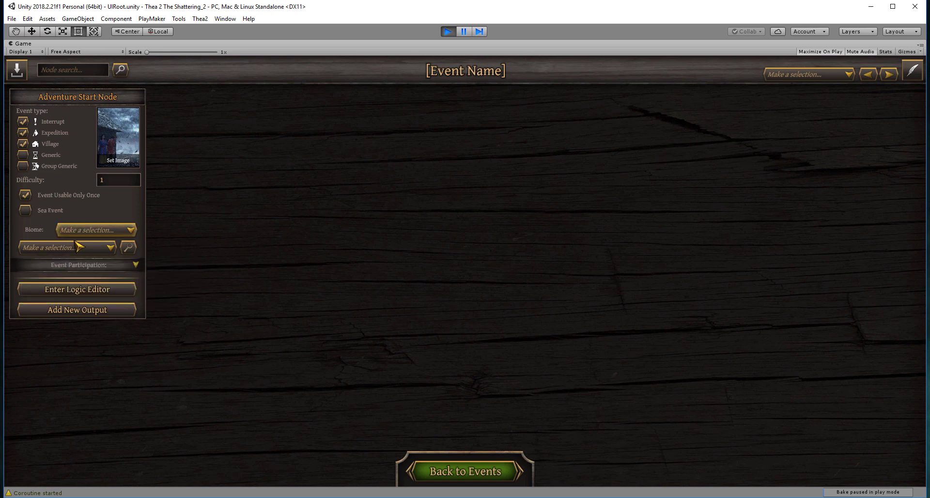
# Step: Set the event participation range to MovementArea and the participants to AllAlly
pyautogui.click(91, 266)
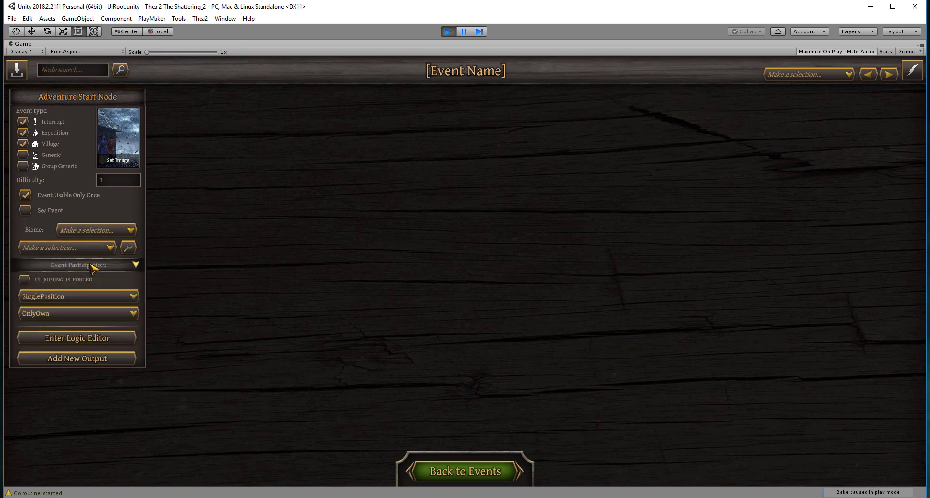
pyautogui.click(49, 301)
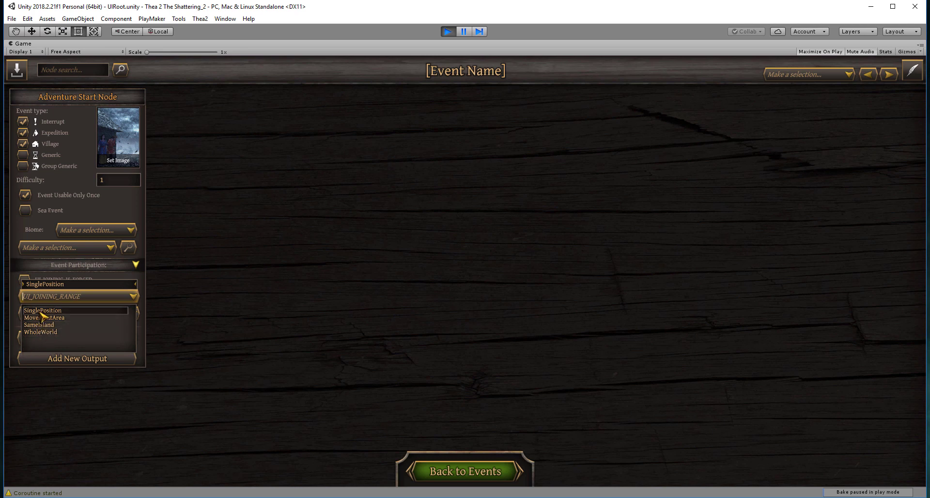
pyautogui.click(41, 317)
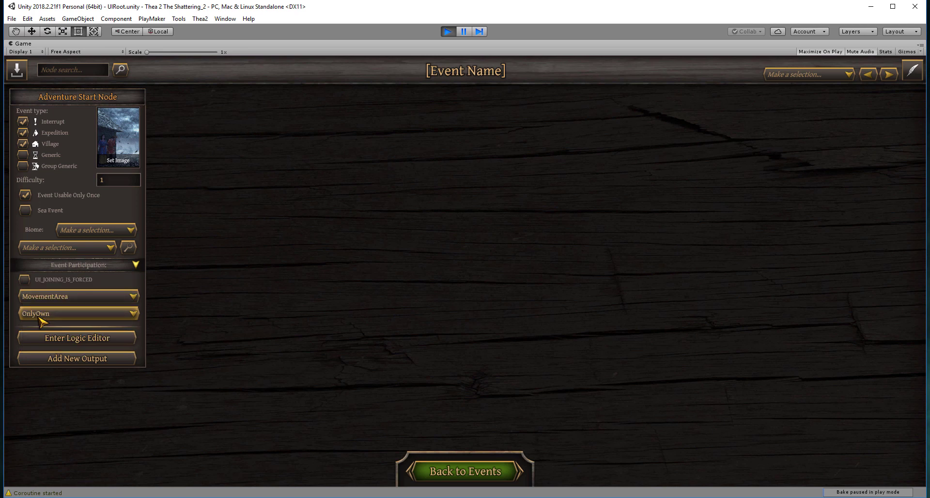
pyautogui.click(59, 314)
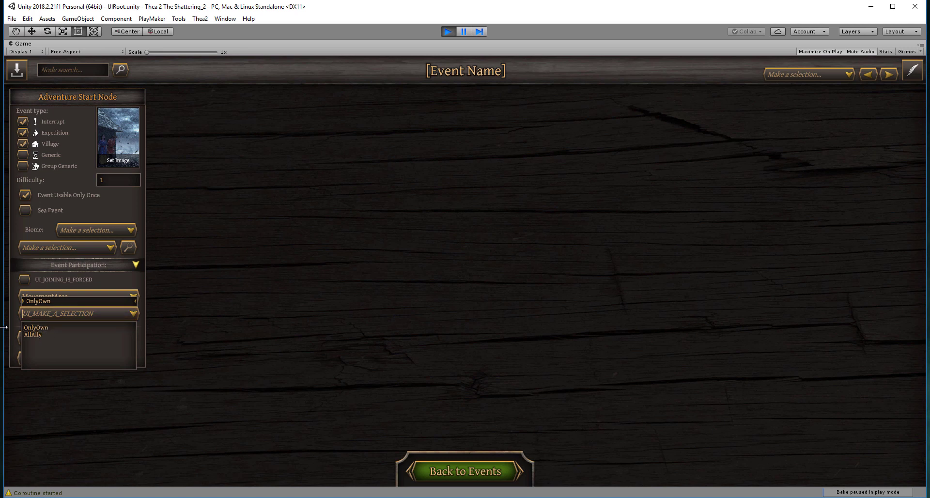
pyautogui.click(31, 335)
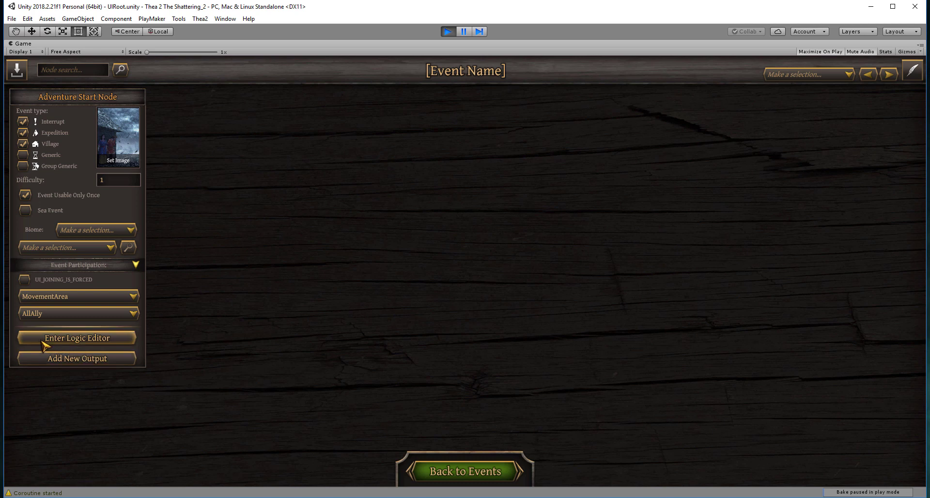
# Step: In the start node's logic, add a filter named ppl that uses the FwT_AllPlayersAllGroupsCharacters script
pyautogui.click(76, 338)
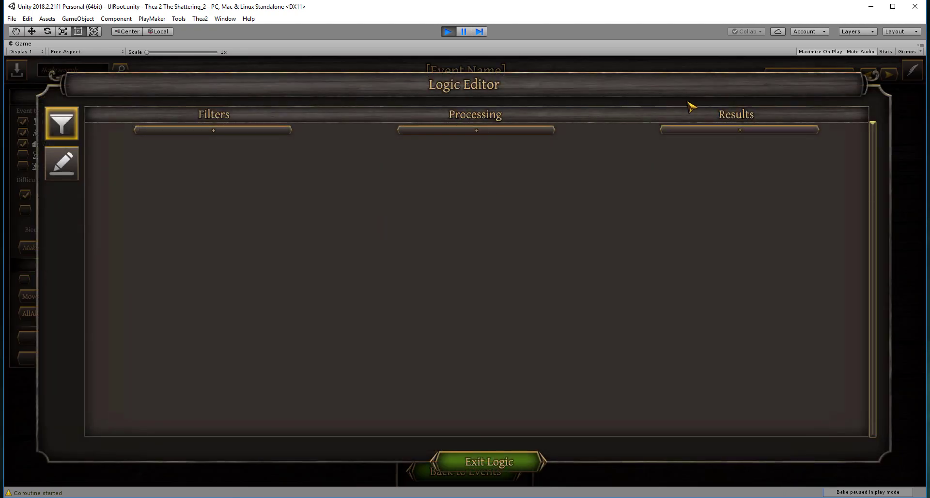
pyautogui.click(227, 132)
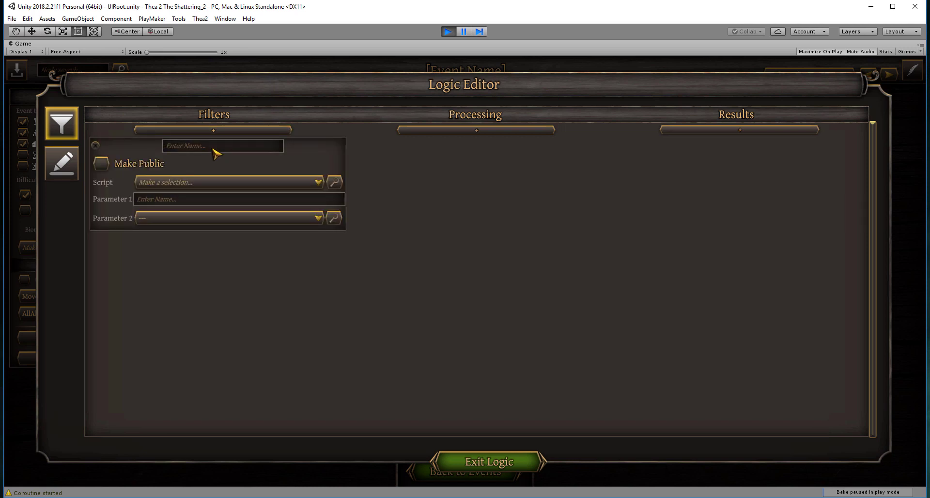
pyautogui.write('ppl')
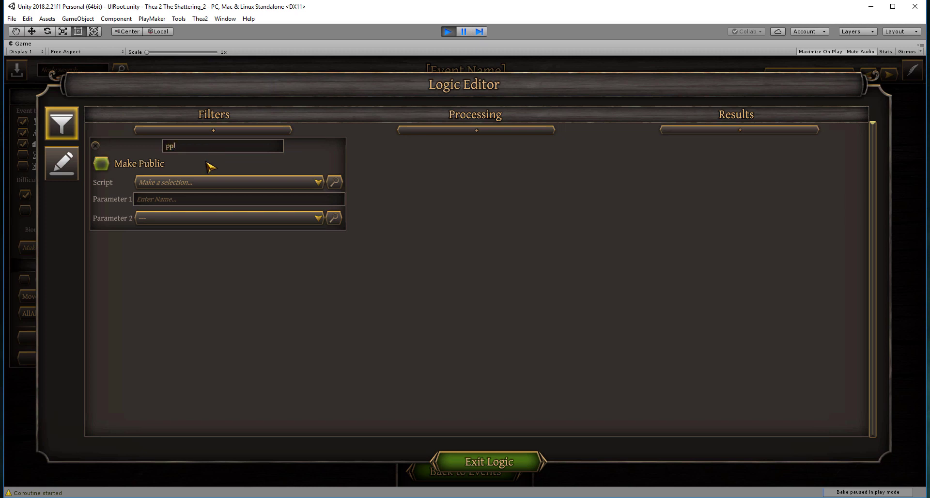
pyautogui.click(203, 182)
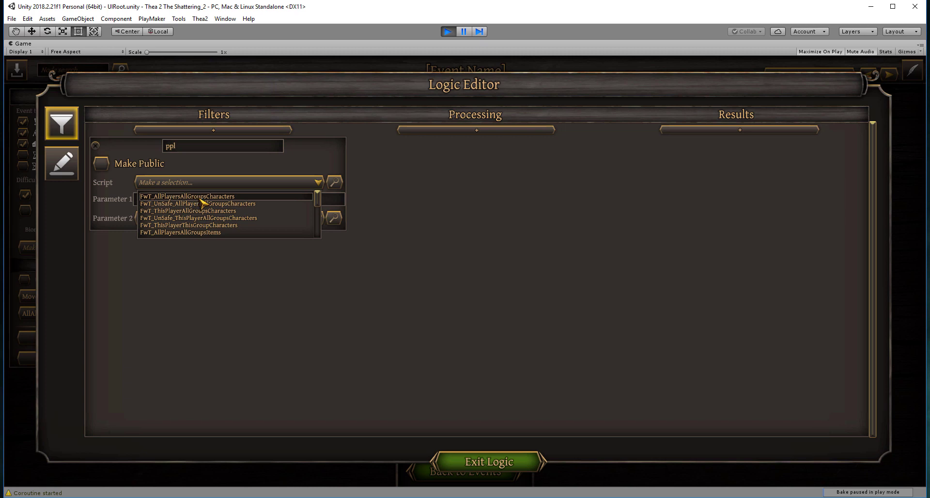
pyautogui.click(201, 197)
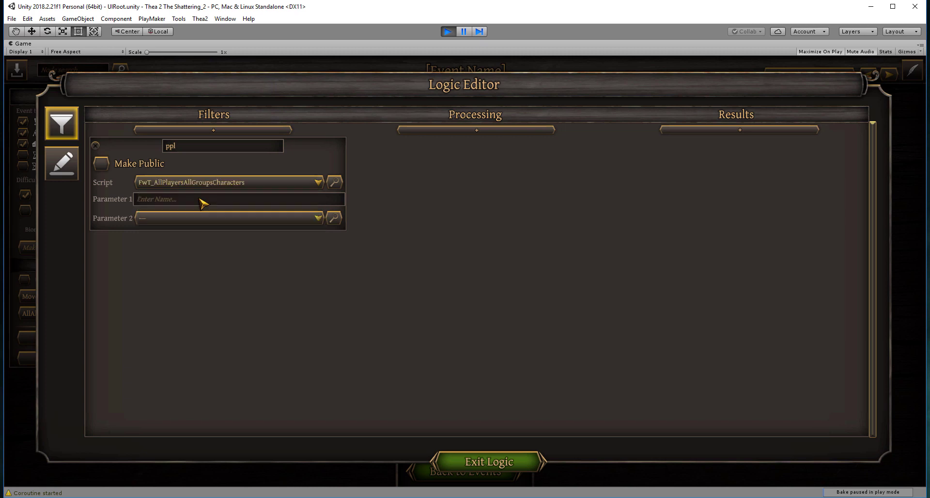
pyautogui.click(186, 163)
# Step: Add a result for the ppl list using the FRA_ListSizeMoreEqualThan script with Parameter 1 set to 2
pyautogui.click(672, 131)
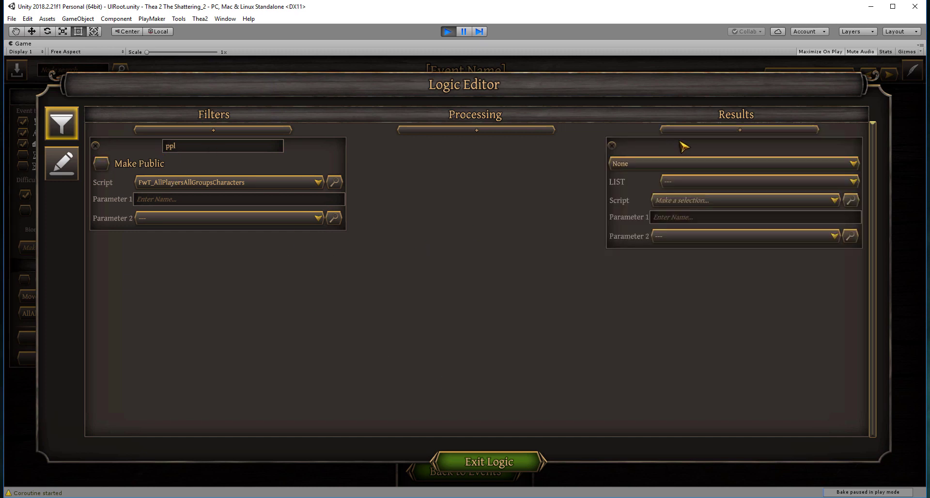
pyautogui.click(683, 183)
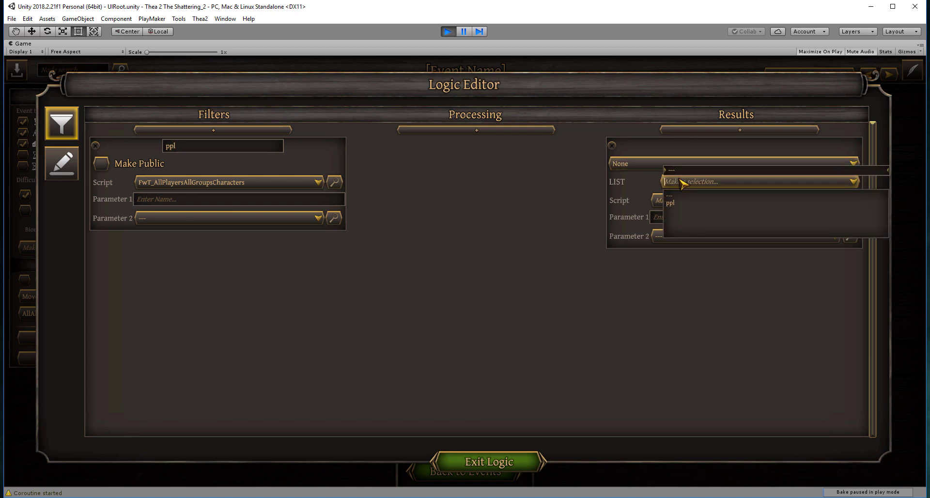
pyautogui.click(681, 208)
pyautogui.click(677, 202)
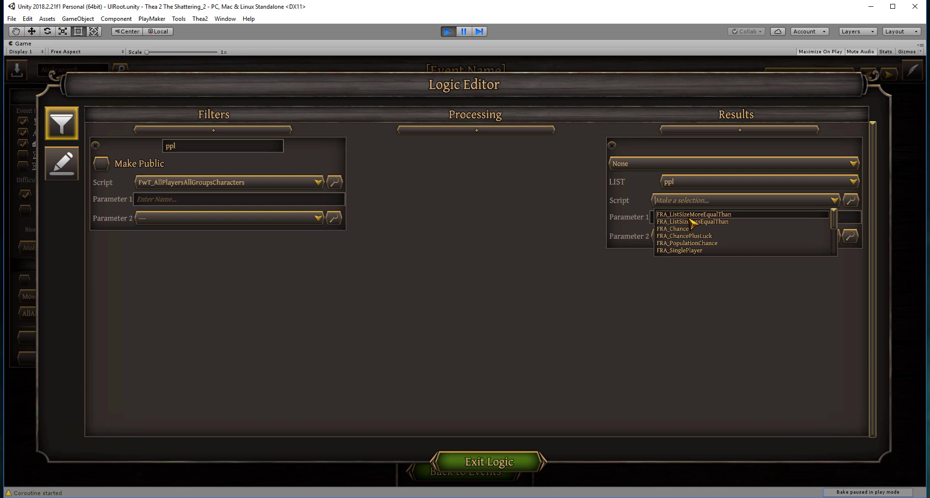
pyautogui.click(690, 219)
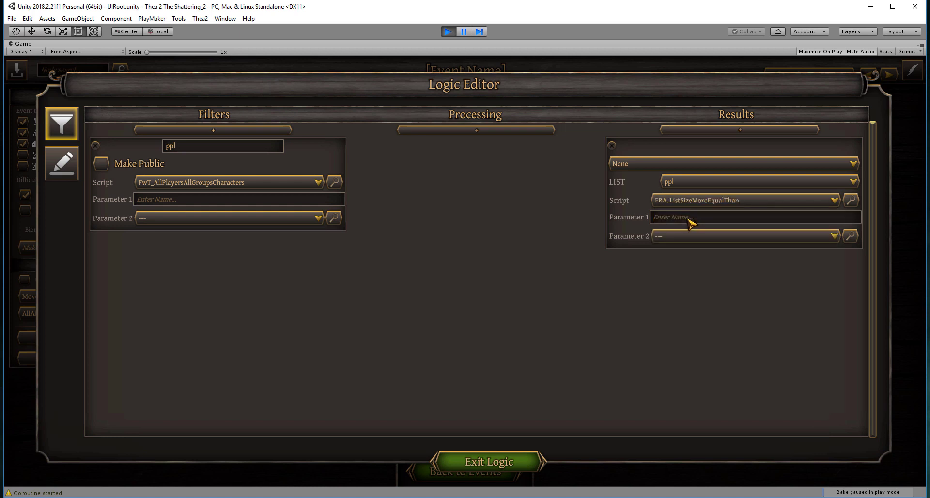
pyautogui.click(689, 218)
pyautogui.write('2')
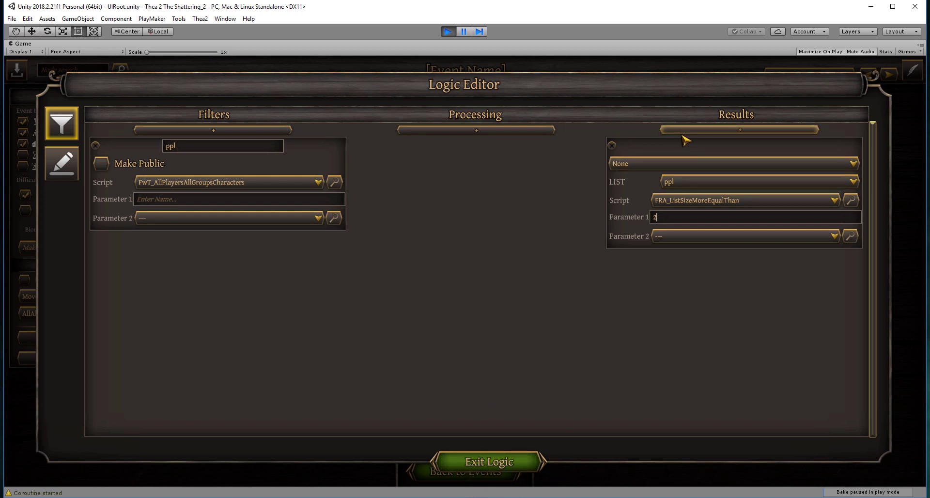
# Step: Add a second result using the FRA_IsOnTerrain script with Parameter 2 set to TAG-TERRAIN_LAKE, and leave the Logic Editor
pyautogui.click(685, 319)
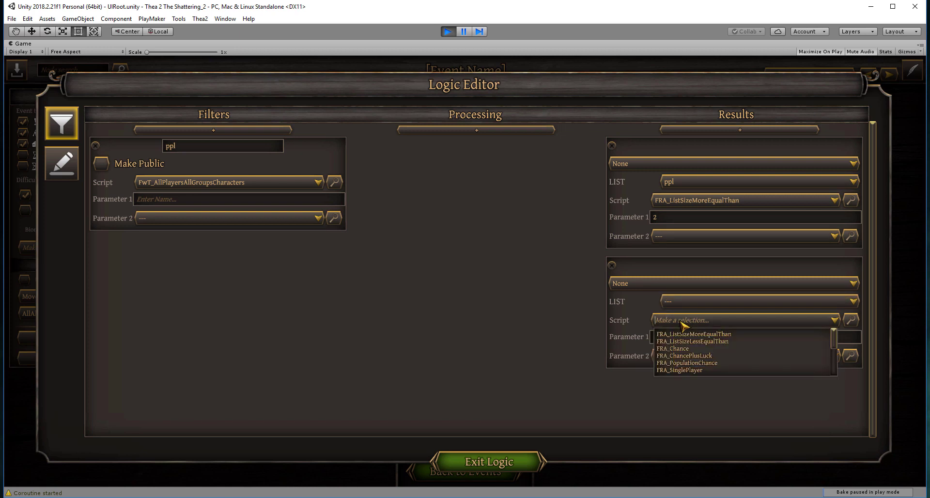
pyautogui.write('ter')
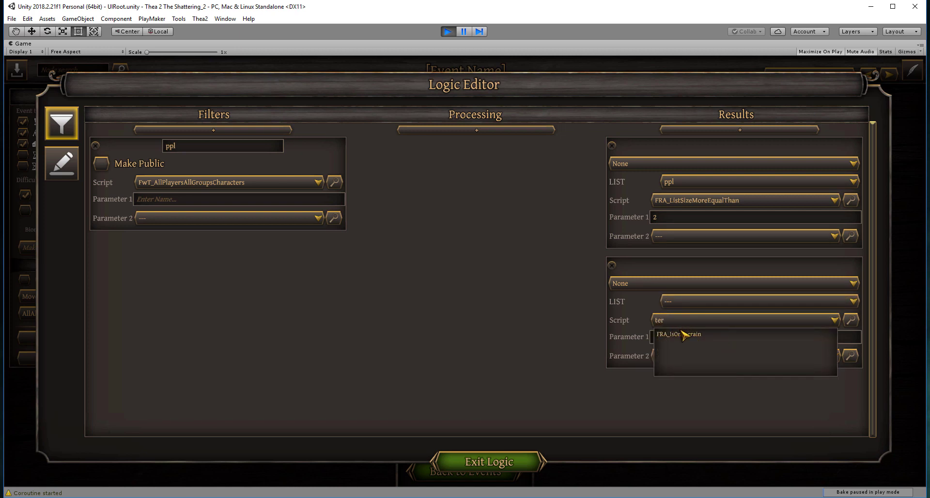
pyautogui.click(684, 335)
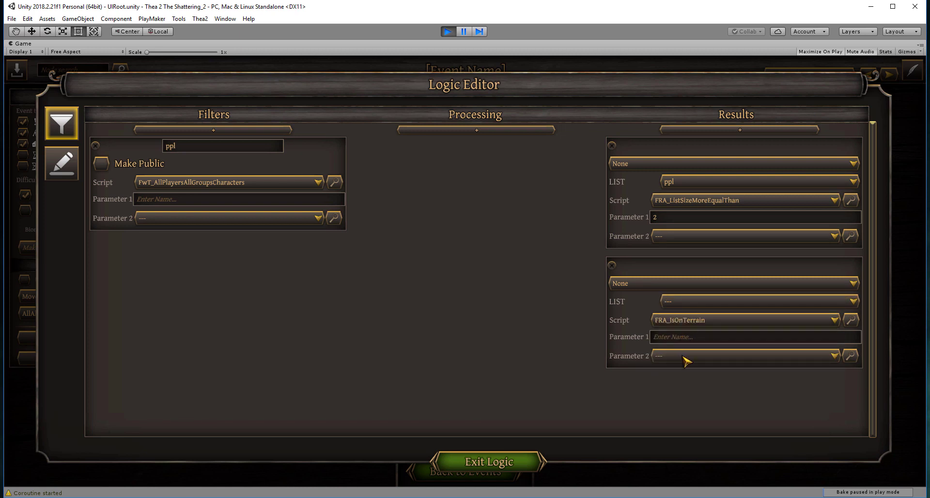
pyautogui.click(685, 358)
pyautogui.write('lake')
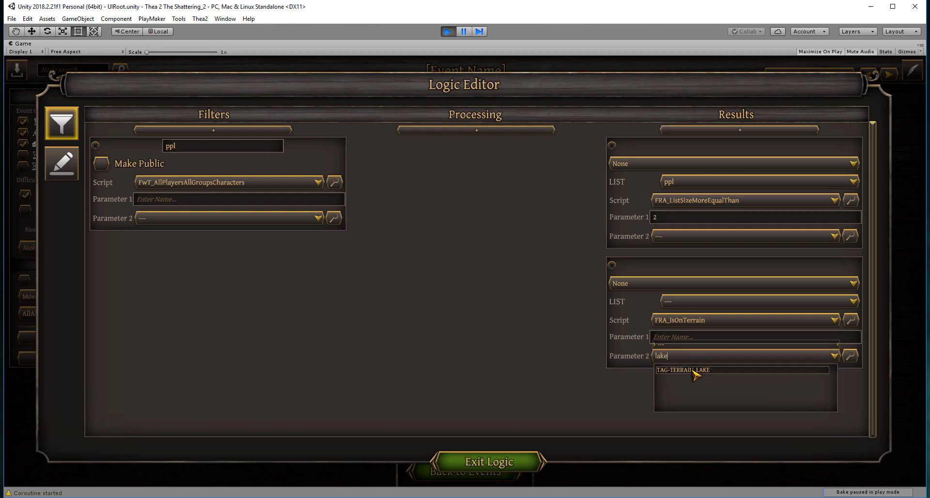
pyautogui.click(696, 370)
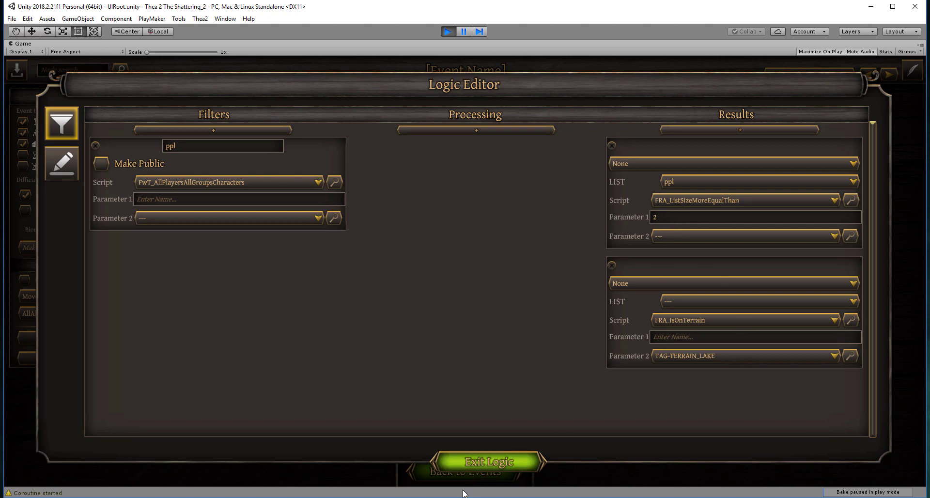
pyautogui.click(463, 467)
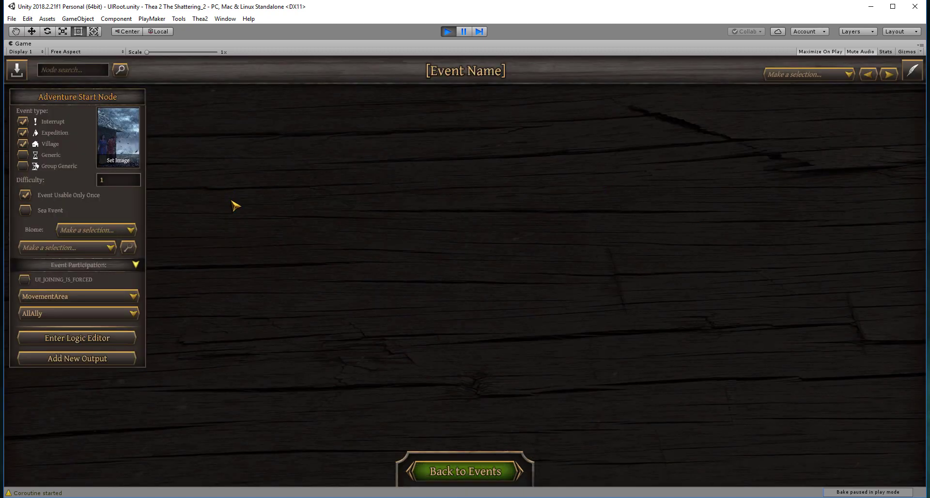
# Step: Add an output to the start node and connect it to a new Adventure node placed beside it
pyautogui.moveTo(263, 214); pyautogui.dragTo(282, 207)
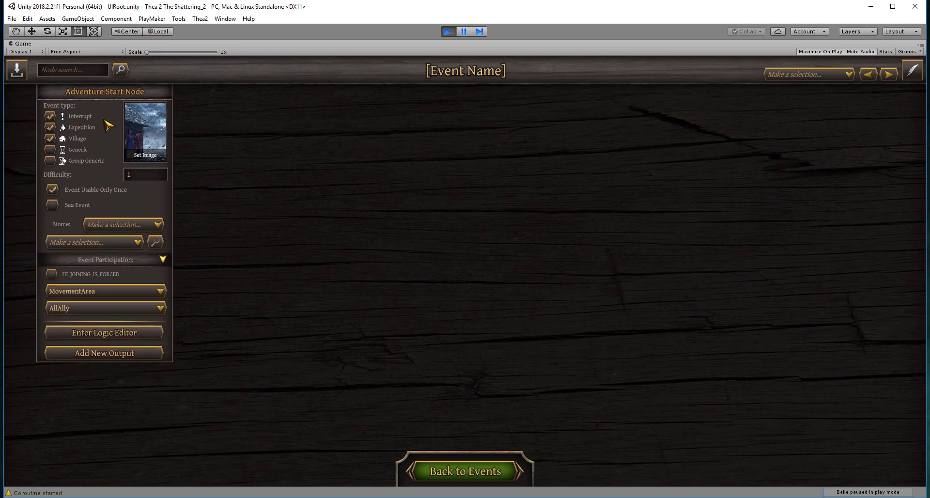
pyautogui.moveTo(263, 149); pyautogui.dragTo(243, 174)
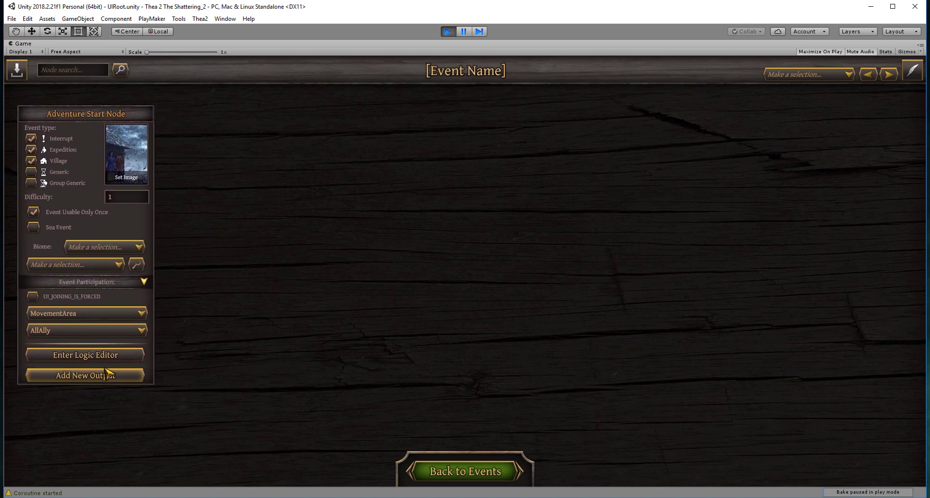
pyautogui.click(64, 378)
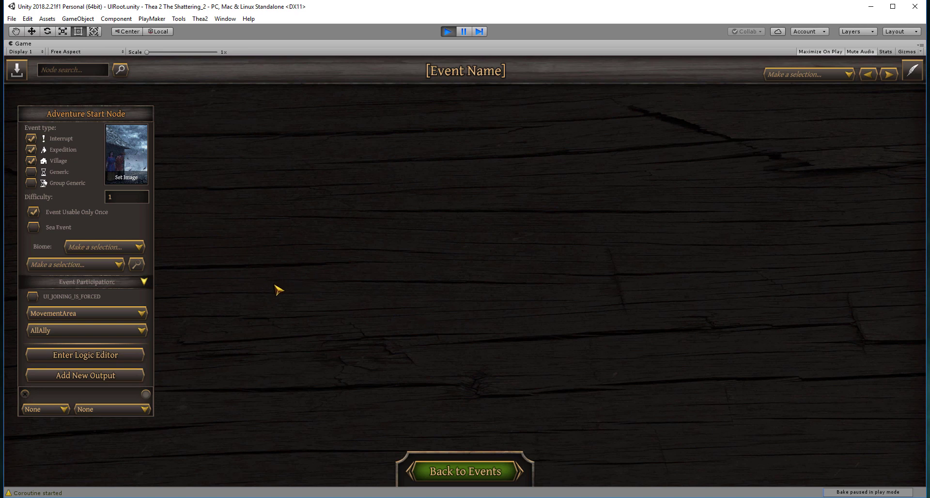
pyautogui.rightClick(278, 289)
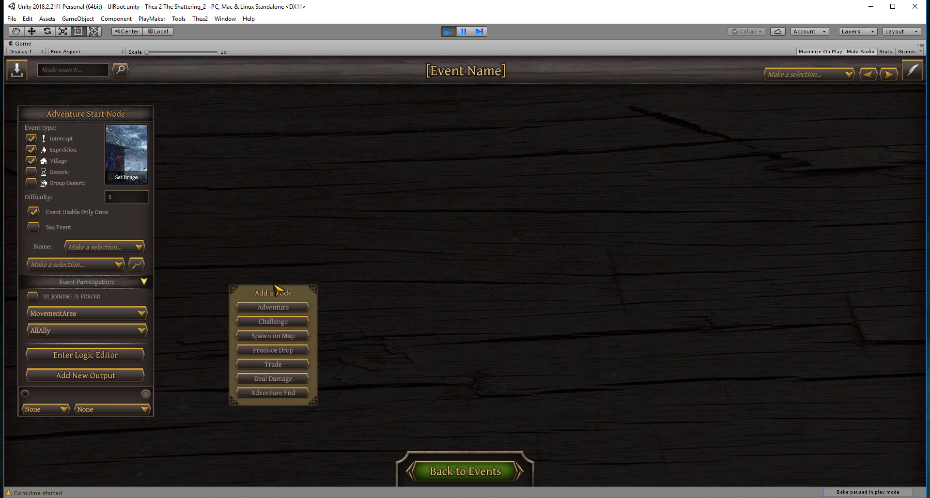
pyautogui.click(289, 308)
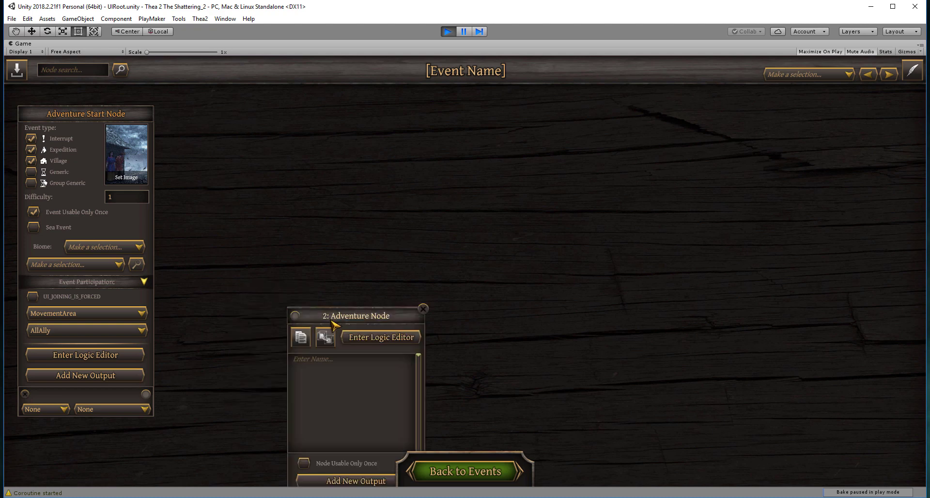
pyautogui.moveTo(330, 321); pyautogui.dragTo(223, 146)
pyautogui.moveTo(148, 397); pyautogui.dragTo(200, 163)
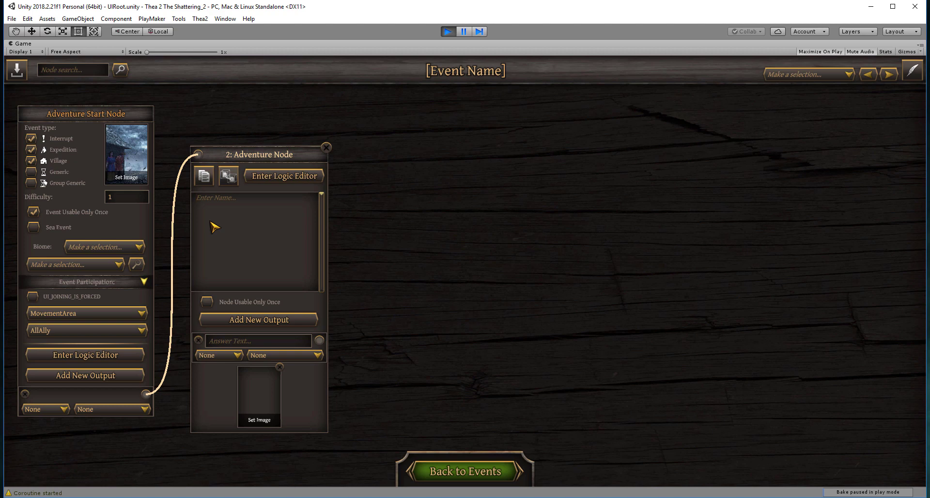
# Step: Enter "Odd magical rain falls on you." as the Adventure node's story text
pyautogui.write('0')
pyautogui.write('on you.')
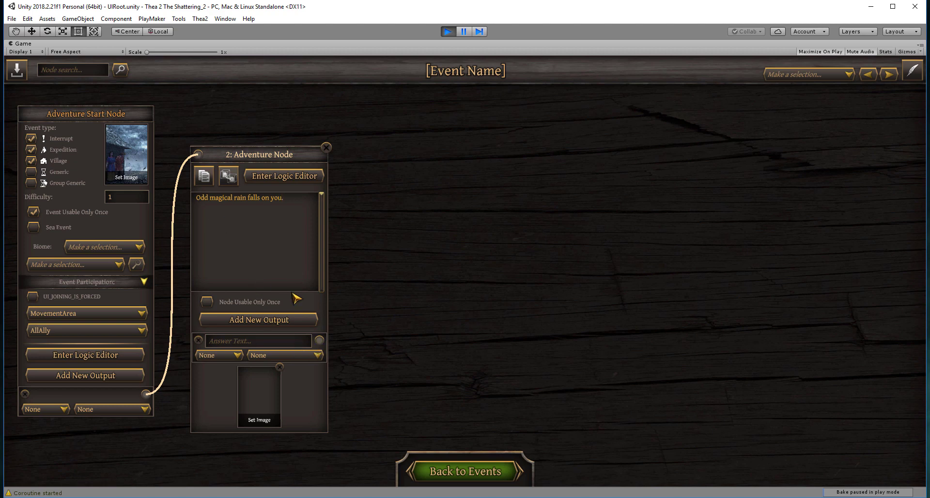
pyautogui.moveTo(257, 155); pyautogui.dragTo(249, 161)
pyautogui.moveTo(422, 311); pyautogui.dragTo(506, 294)
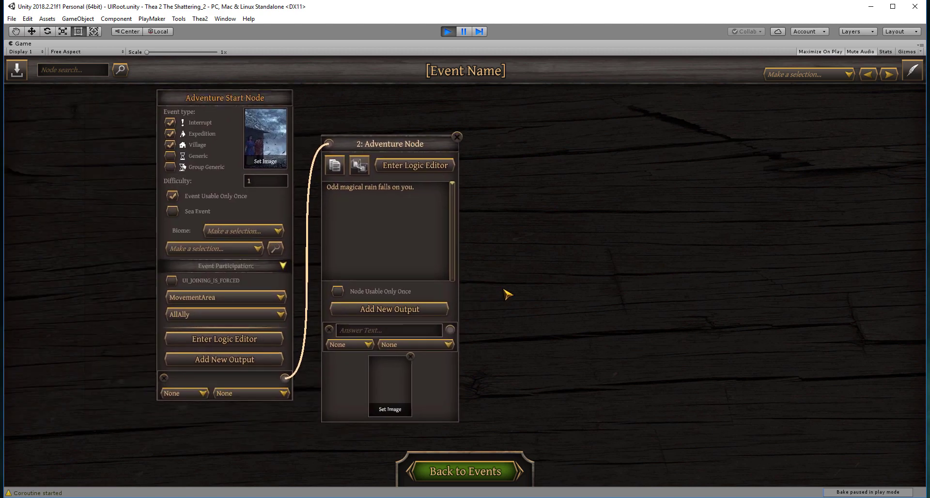
pyautogui.moveTo(546, 263); pyautogui.dragTo(444, 278)
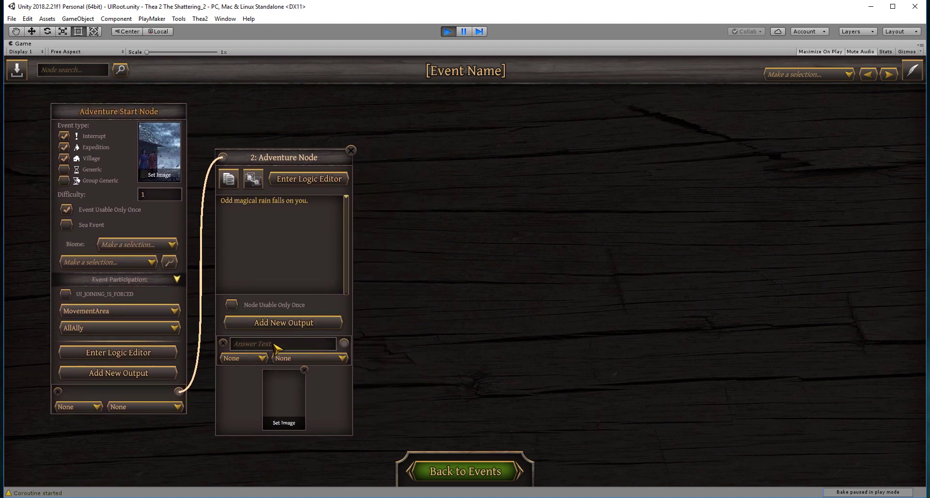
# Step: Set the Adventure node's answer text to "Try to stay sheltered and wait for it to pass."
pyautogui.click(244, 345)
pyautogui.write('Tr')
pyautogui.write('y to stay shelteresd ')
pyautogui.write('and wait for it to pass.')
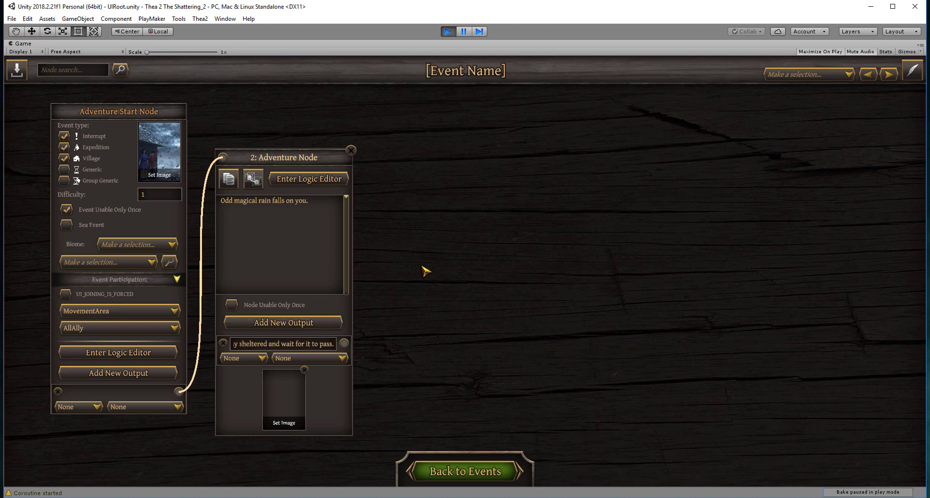
# Step: Add a Deal Damage node beside the Adventure node and connect the stay-sheltered answer to it
pyautogui.moveTo(422, 271); pyautogui.dragTo(380, 262)
pyautogui.moveTo(211, 147); pyautogui.dragTo(208, 152)
pyautogui.moveTo(487, 235); pyautogui.dragTo(545, 270)
pyautogui.rightClick(544, 269)
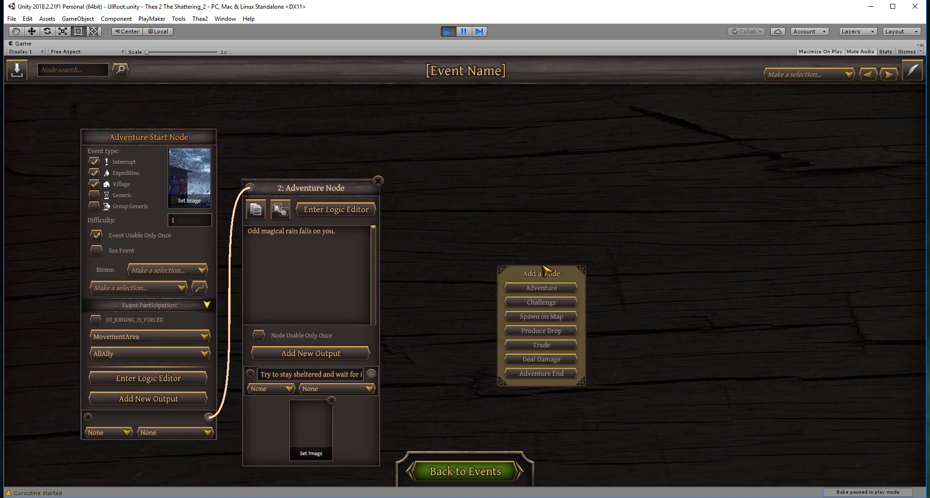
pyautogui.click(540, 359)
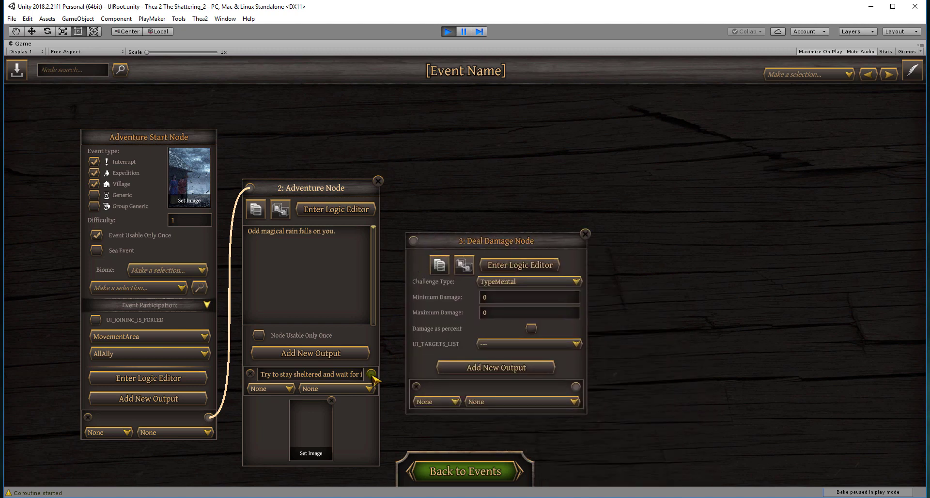
pyautogui.moveTo(372, 375); pyautogui.dragTo(415, 246)
# Step: Shift the Adventure and Deal Damage nodes slightly to adjust their placement on the canvas
pyautogui.rightClick(712, 264)
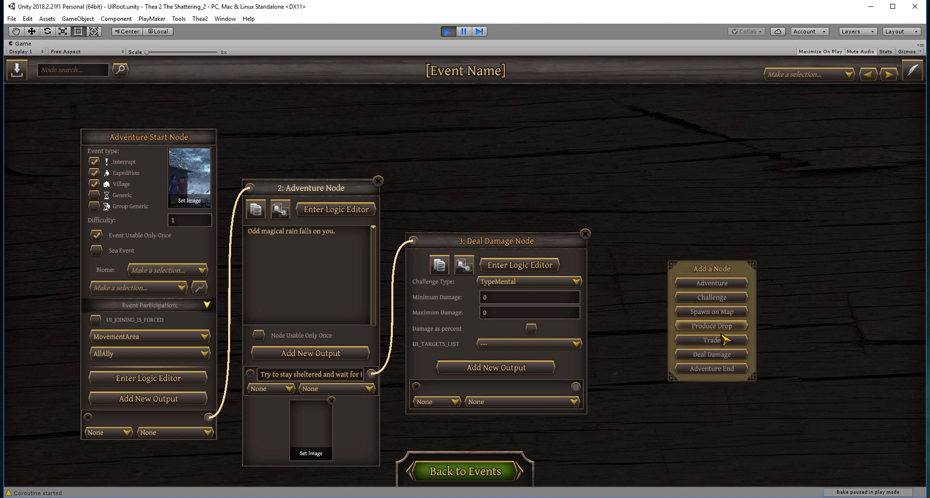
pyautogui.click(558, 159)
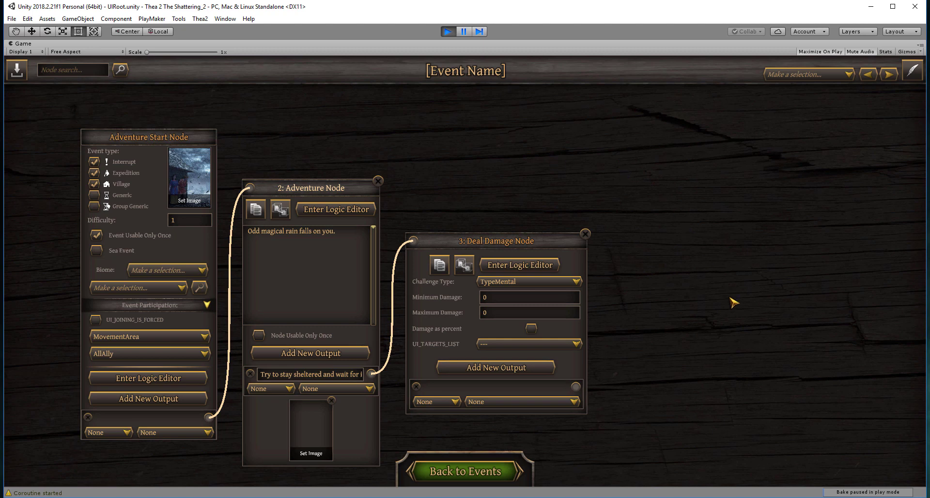
pyautogui.moveTo(514, 243); pyautogui.dragTo(510, 231)
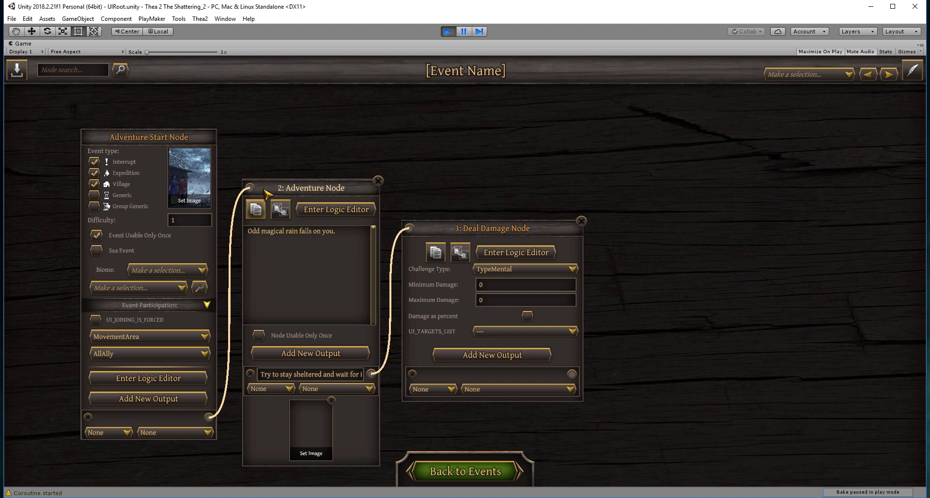
pyautogui.moveTo(283, 193); pyautogui.dragTo(286, 175)
pyautogui.moveTo(291, 216); pyautogui.dragTo(266, 203)
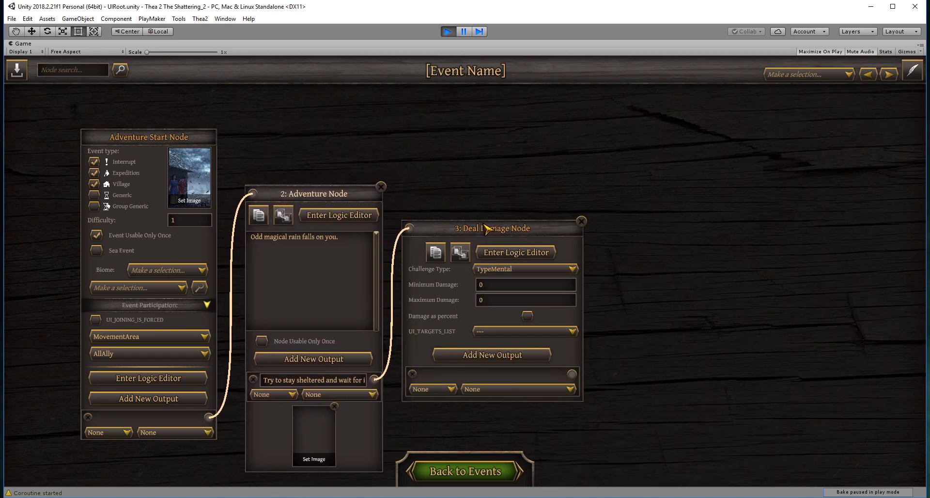
pyautogui.moveTo(483, 231)
pyautogui.mouseDown()
pyautogui.moveTo(481, 216)
pyautogui.moveTo(487, 222)
pyautogui.mouseUp()
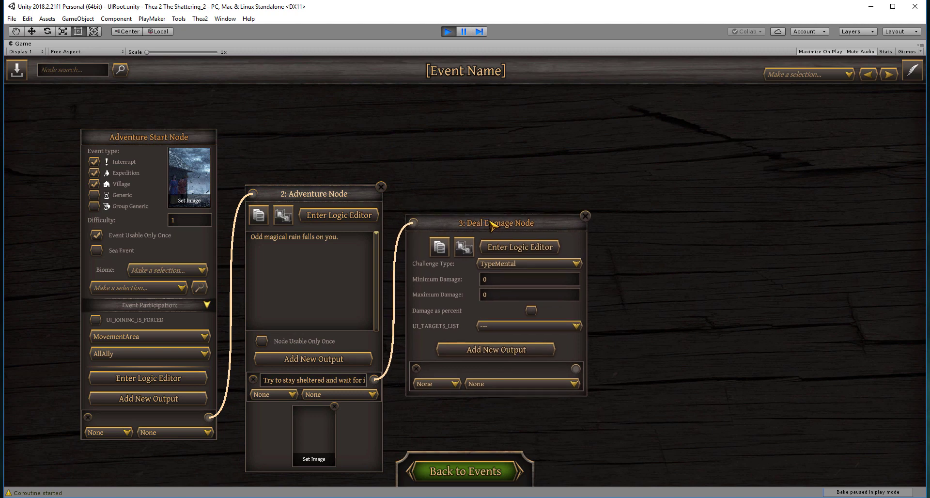
# Step: Configure the Deal Damage node with challenge type TypeSpirit, minimum damage 20, maximum damage 30, and damage as percent
pyautogui.click(501, 266)
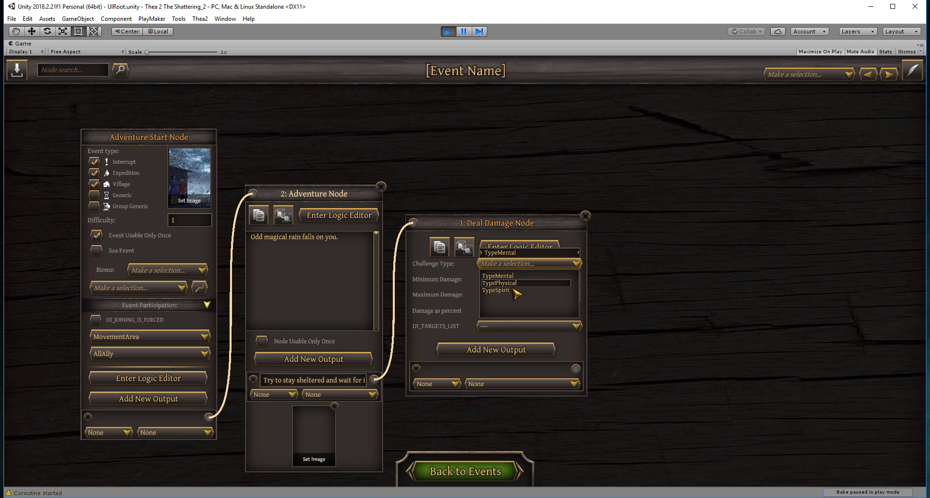
pyautogui.click(557, 233)
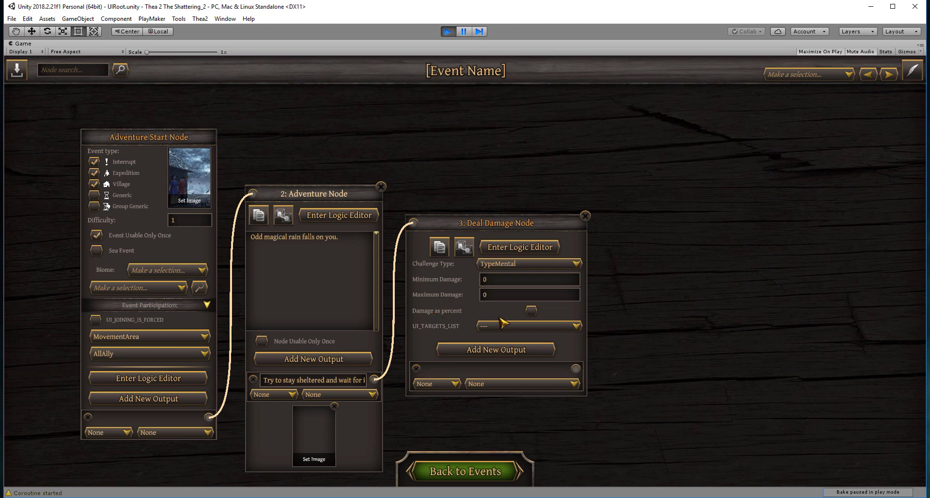
pyautogui.click(492, 278)
pyautogui.write('20')
pyautogui.write('30')
pyautogui.click(531, 310)
pyautogui.click(531, 311)
pyautogui.click(532, 310)
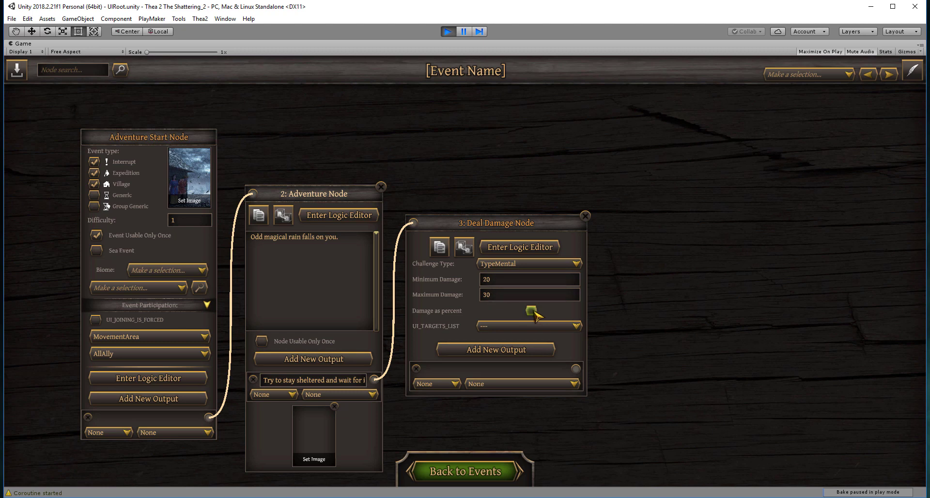
pyautogui.click(483, 269)
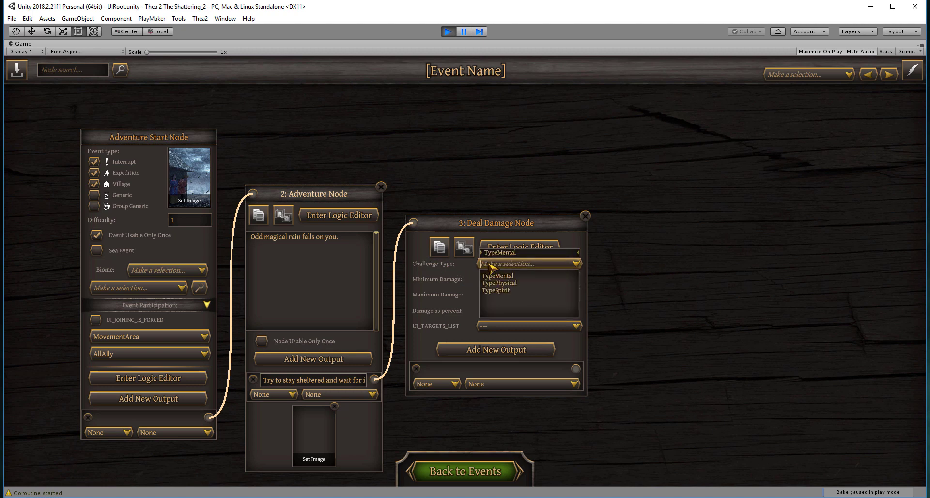
pyautogui.click(501, 293)
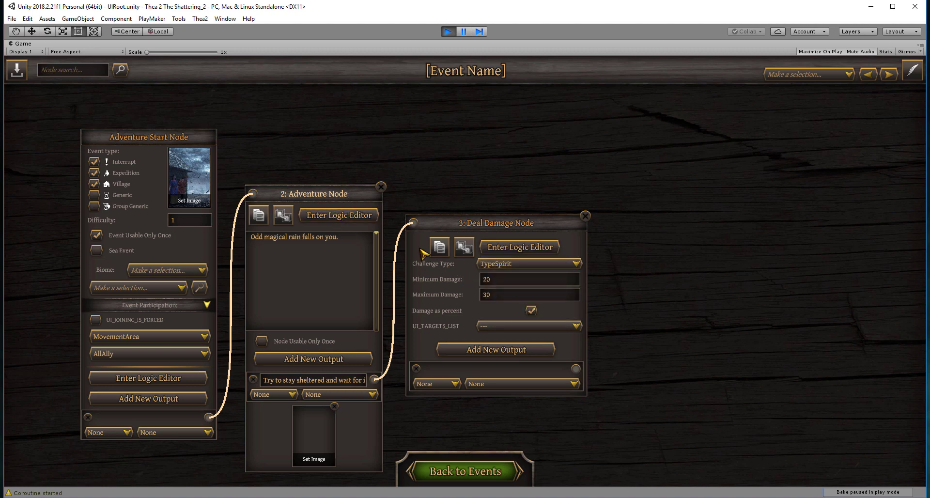
# Step: Shift the Deal Damage and Adventure nodes slightly on the canvas and check the options in the Deal Damage node's targets list
pyautogui.moveTo(419, 224)
pyautogui.mouseDown()
pyautogui.moveTo(429, 212)
pyautogui.moveTo(420, 219)
pyautogui.mouseUp()
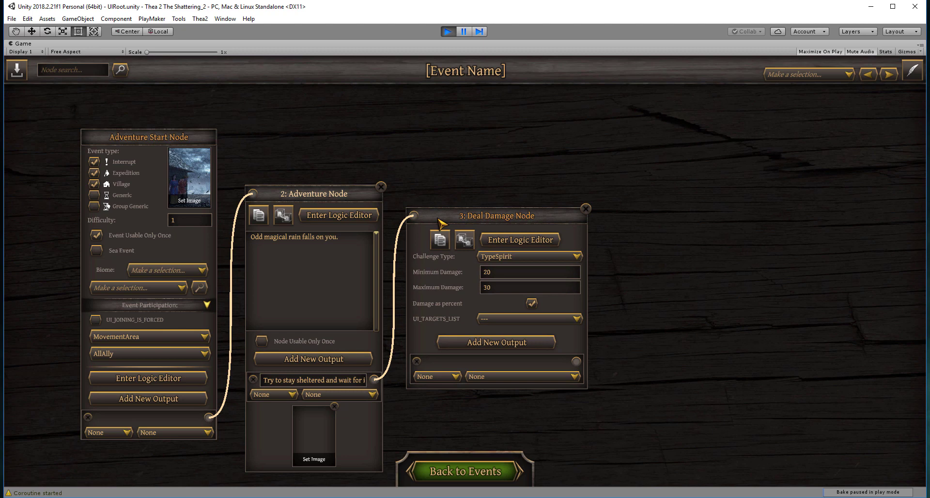
pyautogui.click(484, 319)
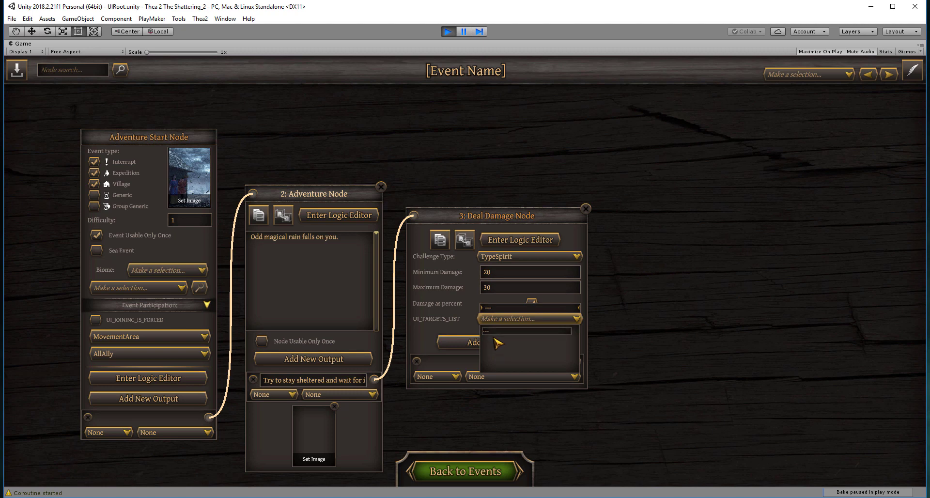
pyautogui.click(469, 316)
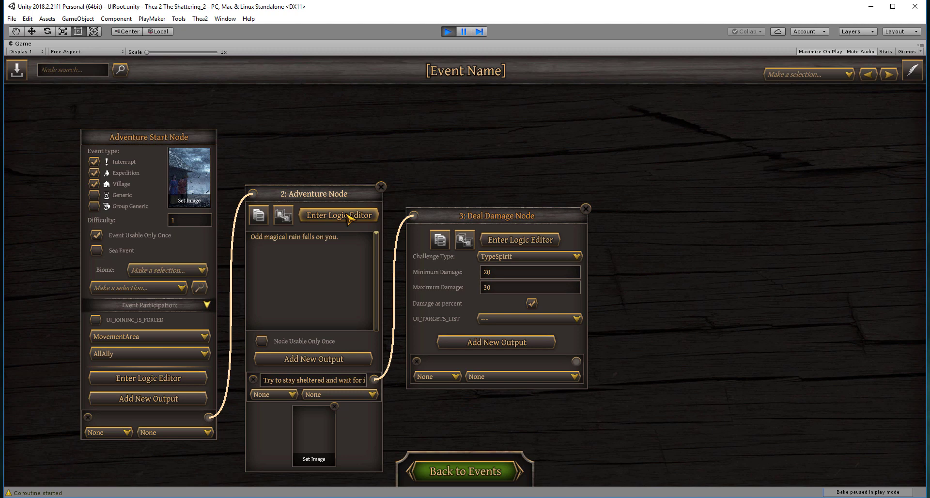
pyautogui.moveTo(294, 192); pyautogui.dragTo(279, 187)
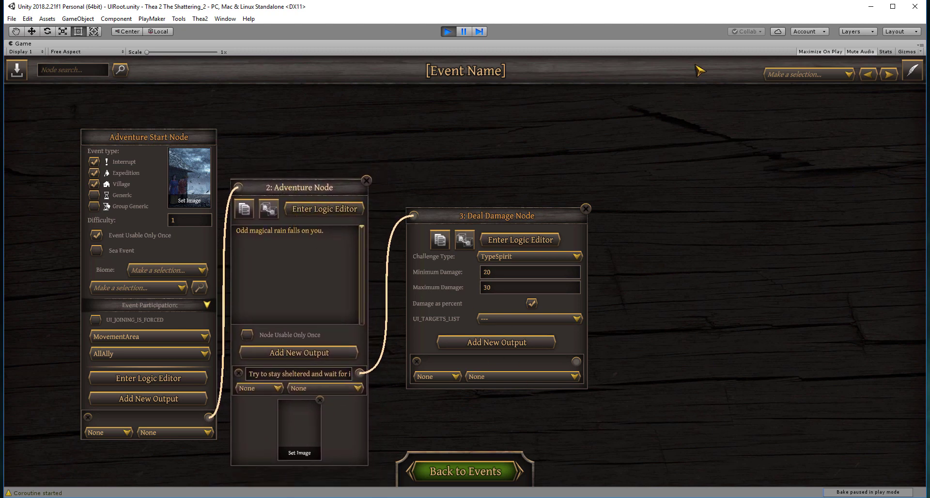
pyautogui.moveTo(299, 185); pyautogui.dragTo(310, 181)
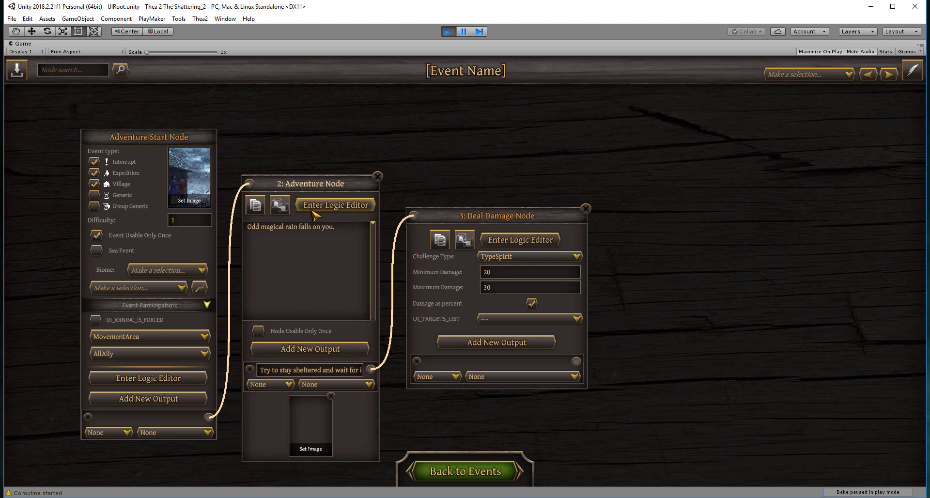
# Step: Add a public filter named "ppl" to the Adventure node's logic, using the script FwT_AllPlayersAllGroupsCharacters
pyautogui.click(343, 212)
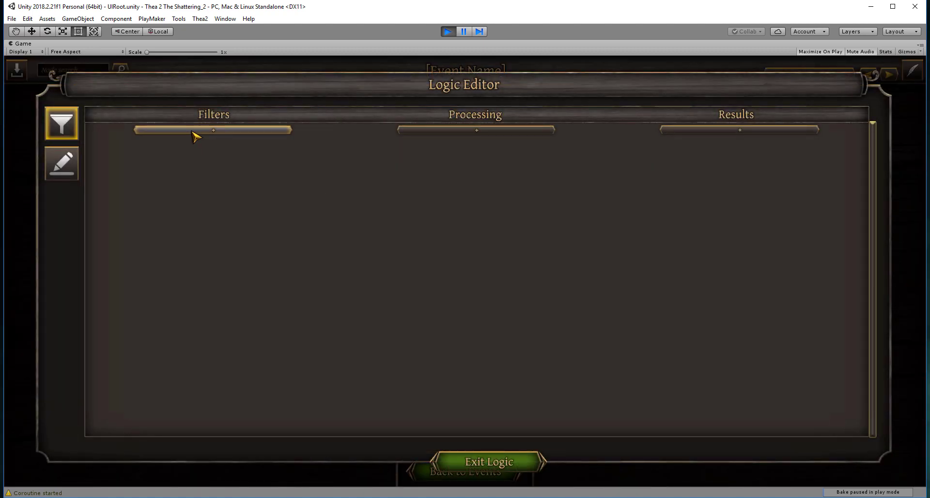
pyautogui.click(195, 131)
pyautogui.click(205, 146)
pyautogui.write('ppl')
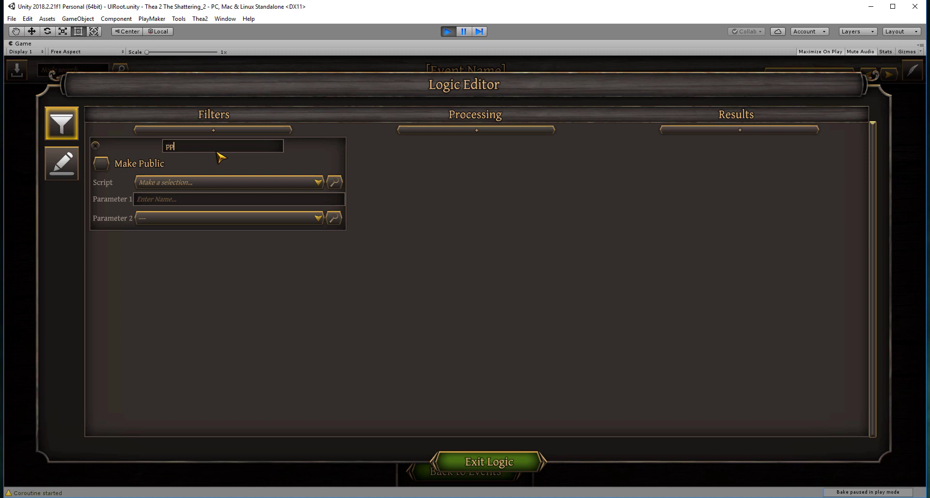
pyautogui.click(188, 184)
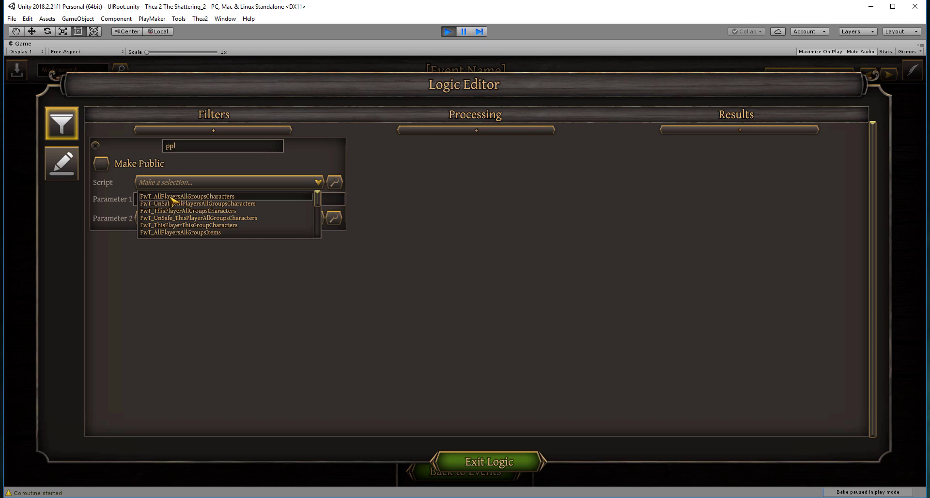
pyautogui.click(172, 198)
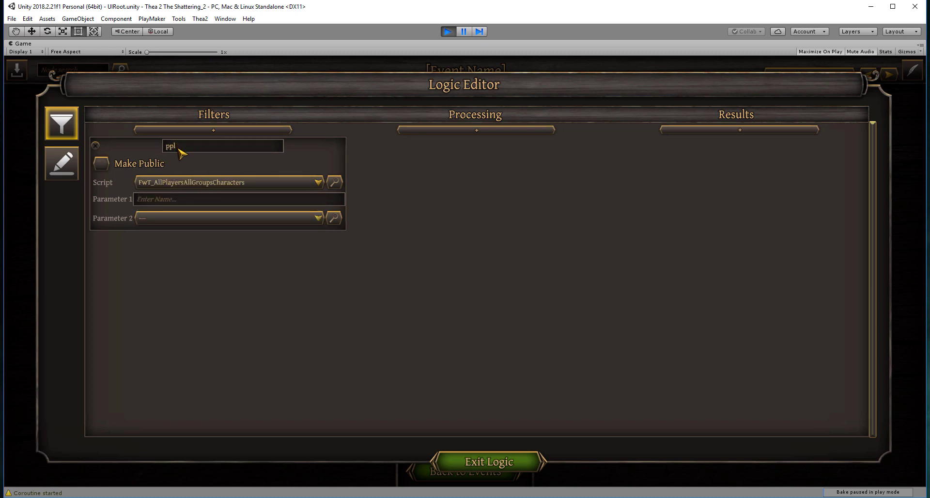
pyautogui.click(106, 168)
pyautogui.click(526, 465)
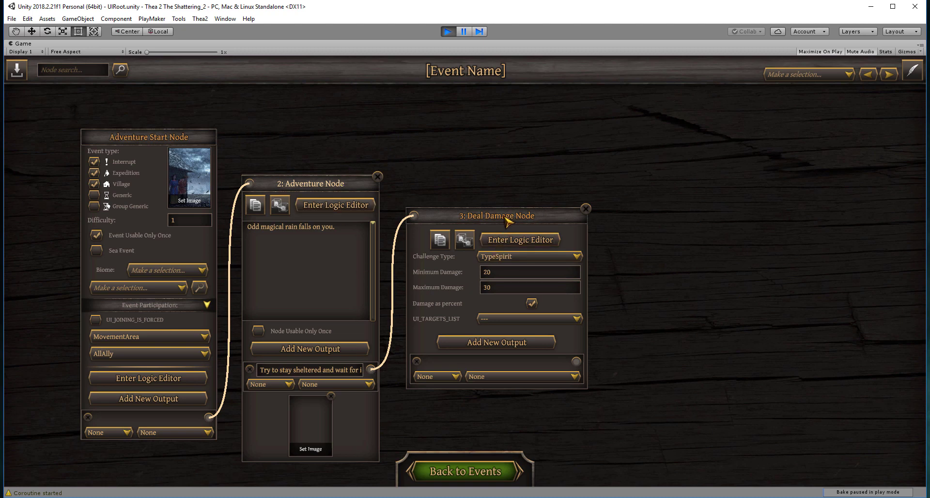
# Step: Set the Deal Damage node's targets list to ppl
pyautogui.moveTo(500, 218); pyautogui.dragTo(499, 219)
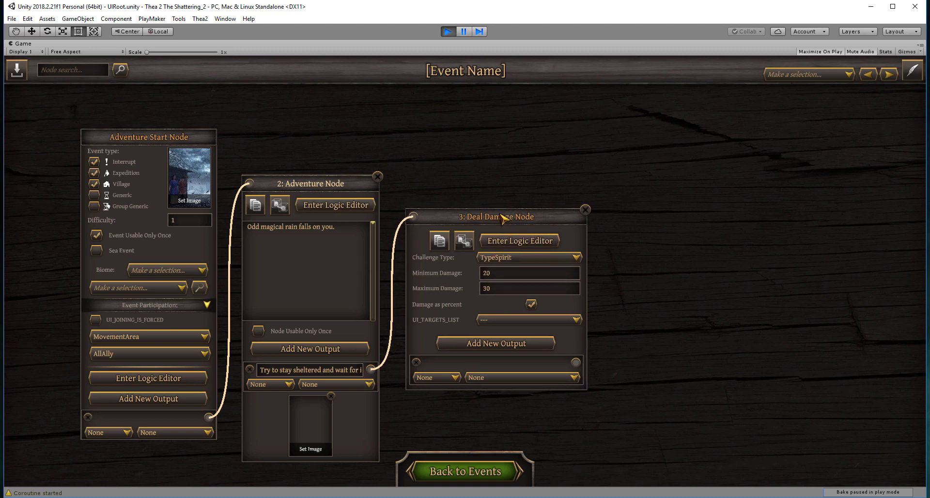
pyautogui.click(495, 321)
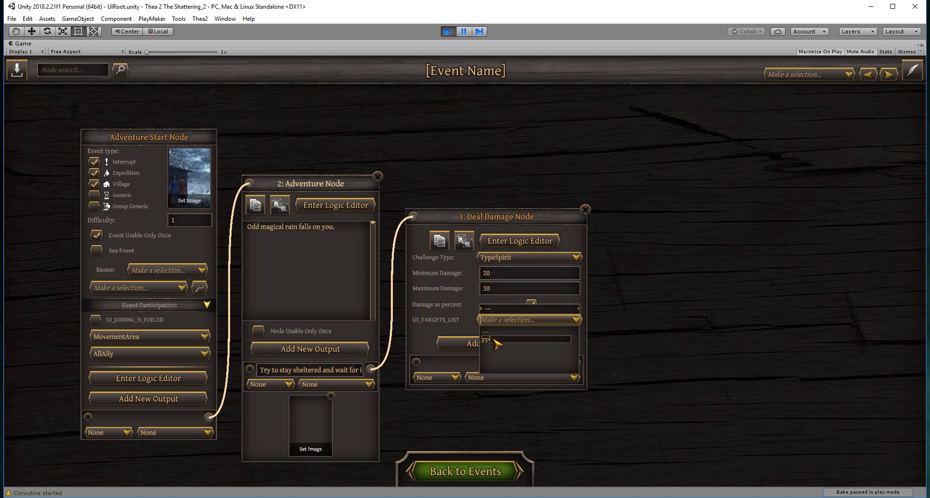
pyautogui.click(494, 342)
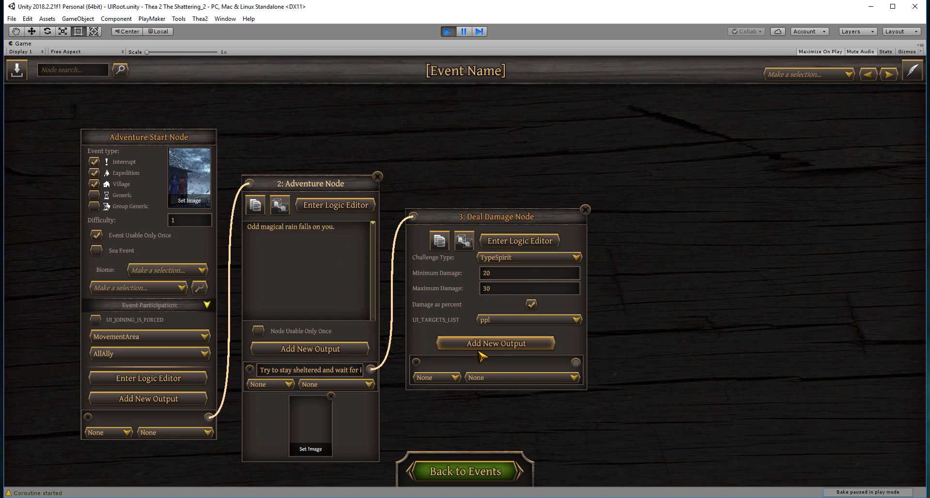
# Step: Add an Adventure End node beside the Deal Damage node and connect the Deal Damage output to it
pyautogui.moveTo(774, 348); pyautogui.dragTo(629, 309)
pyautogui.rightClick(573, 223)
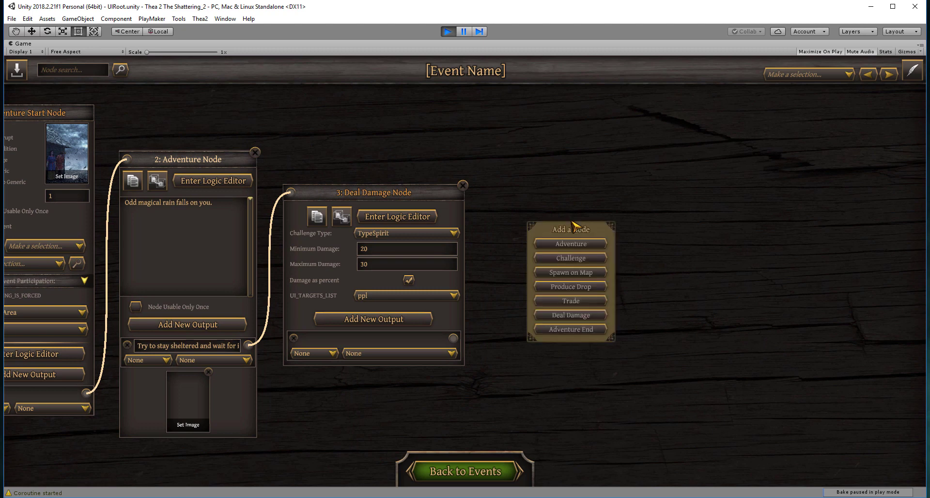
pyautogui.click(583, 335)
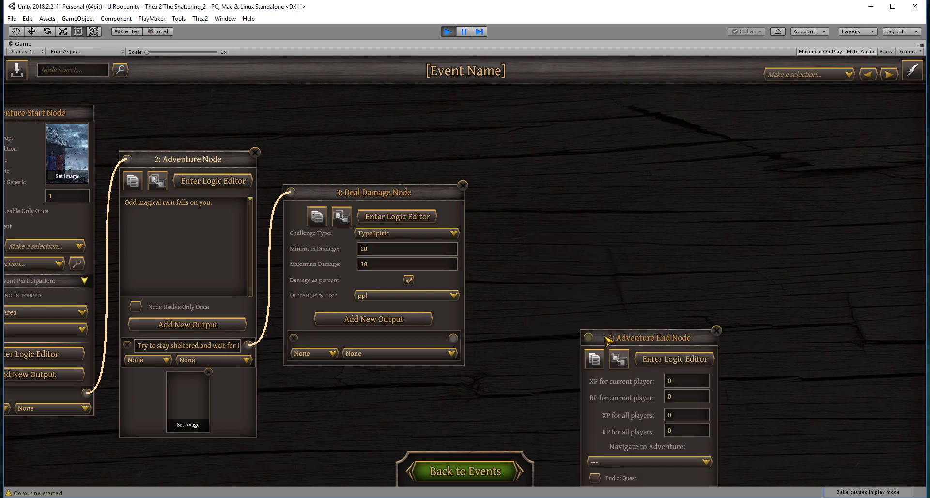
pyautogui.moveTo(622, 344); pyautogui.dragTo(550, 191)
pyautogui.moveTo(452, 340); pyautogui.dragTo(578, 196)
pyautogui.moveTo(523, 120); pyautogui.dragTo(610, 117)
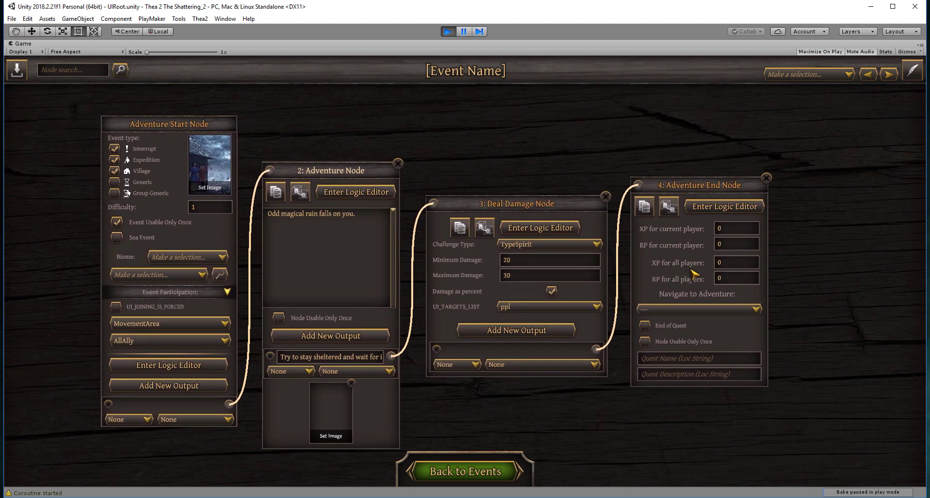
# Step: Set the Adventure End node's XP for all players to 2 and RP for all players to 1
pyautogui.click(732, 269)
pyautogui.write('2')
pyautogui.click(720, 279)
pyautogui.write('1')
# Step: Leave the event and its module, and save the changes on exiting the Events Editor
pyautogui.click(486, 478)
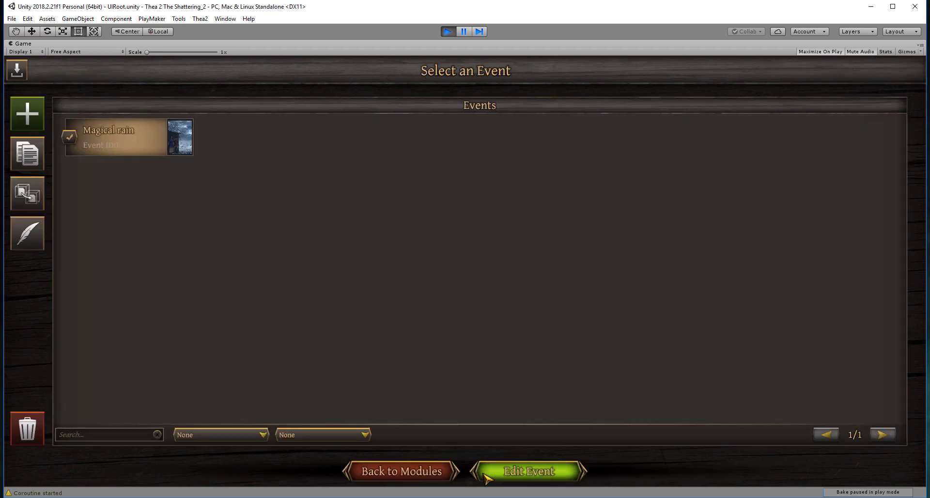
pyautogui.click(408, 482)
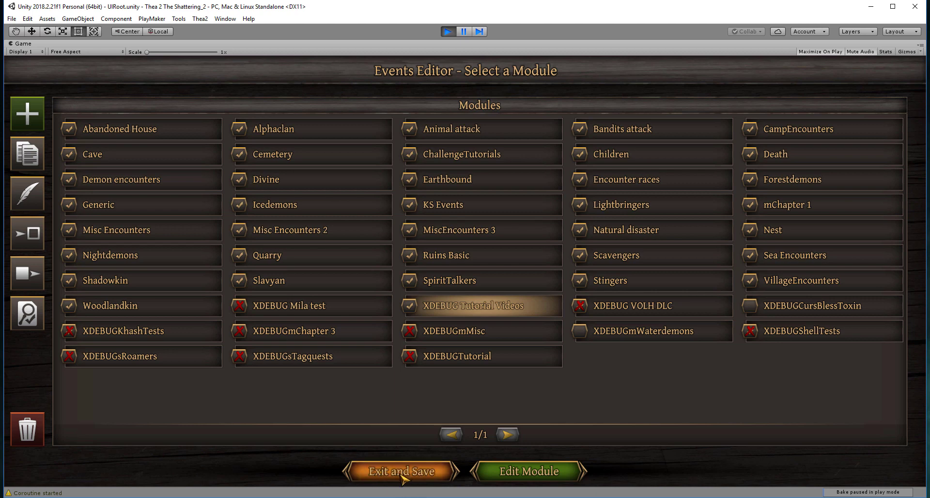
pyautogui.click(401, 475)
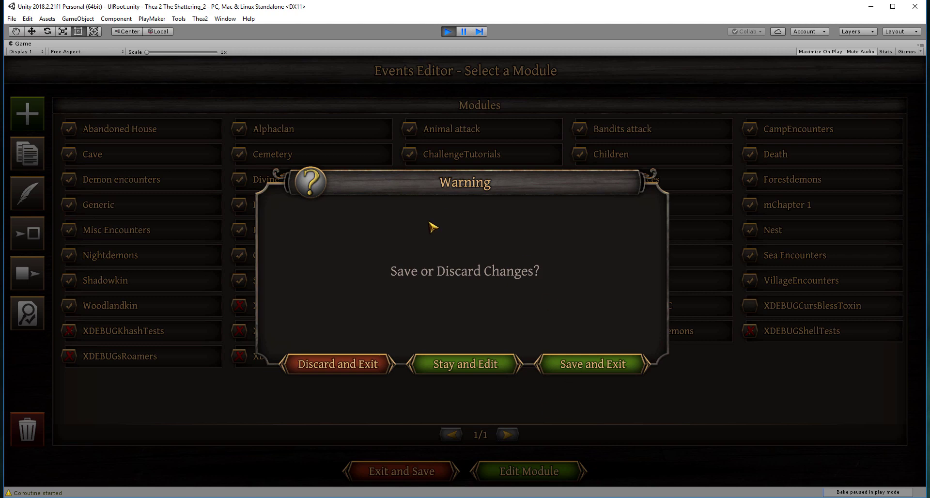
pyautogui.click(591, 371)
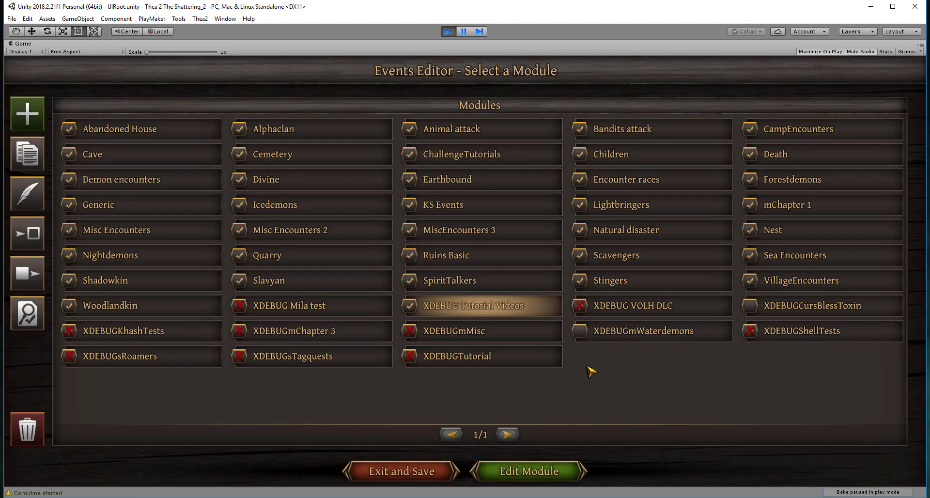